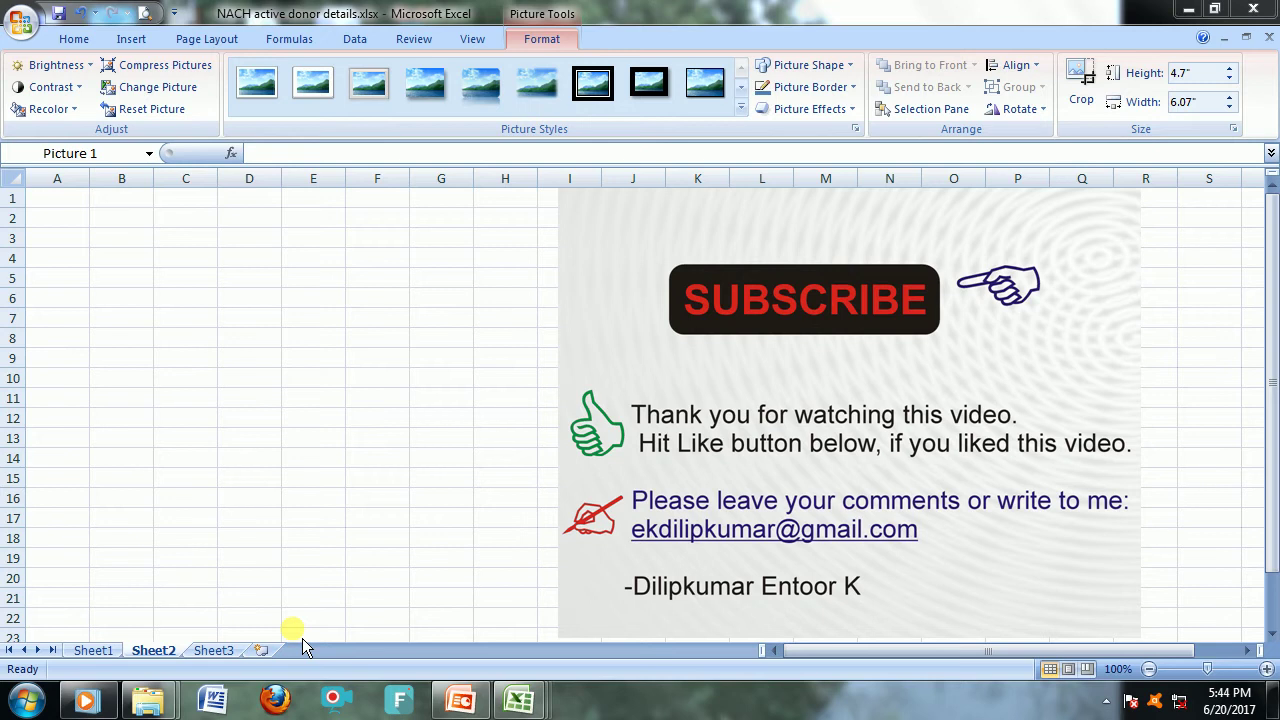
Step: Switch to Sheet1 to show the NACH donor mandate table with its four records
left_click(97, 650)
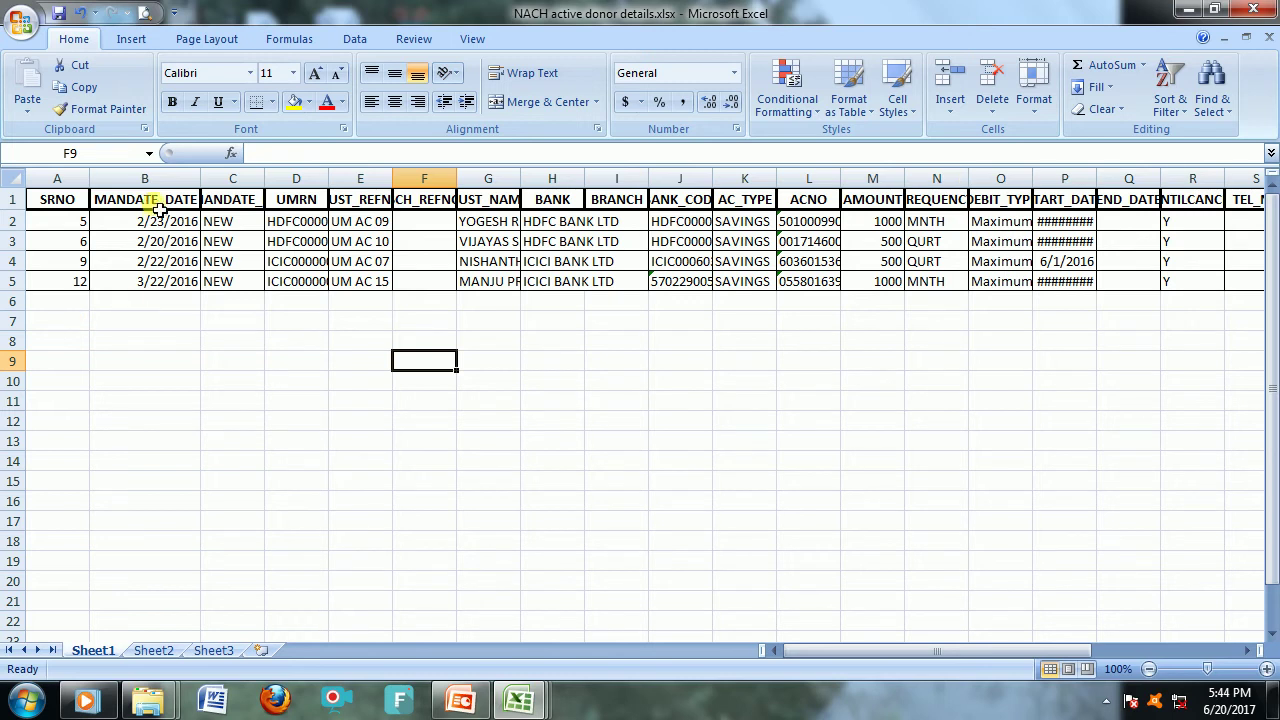
Step: At cell B7, choose a new Microsoft Office Word 97 - 2003 Document object, not displayed as icon
left_click(120, 322)
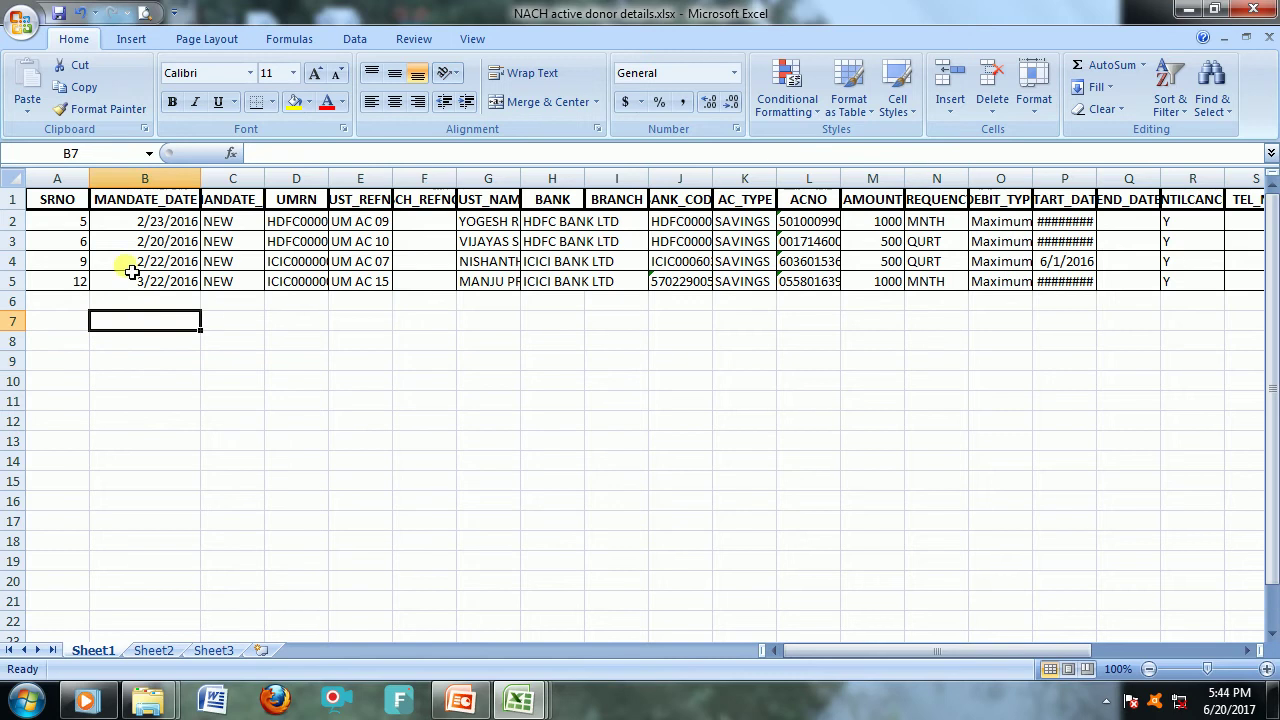
left_click(133, 40)
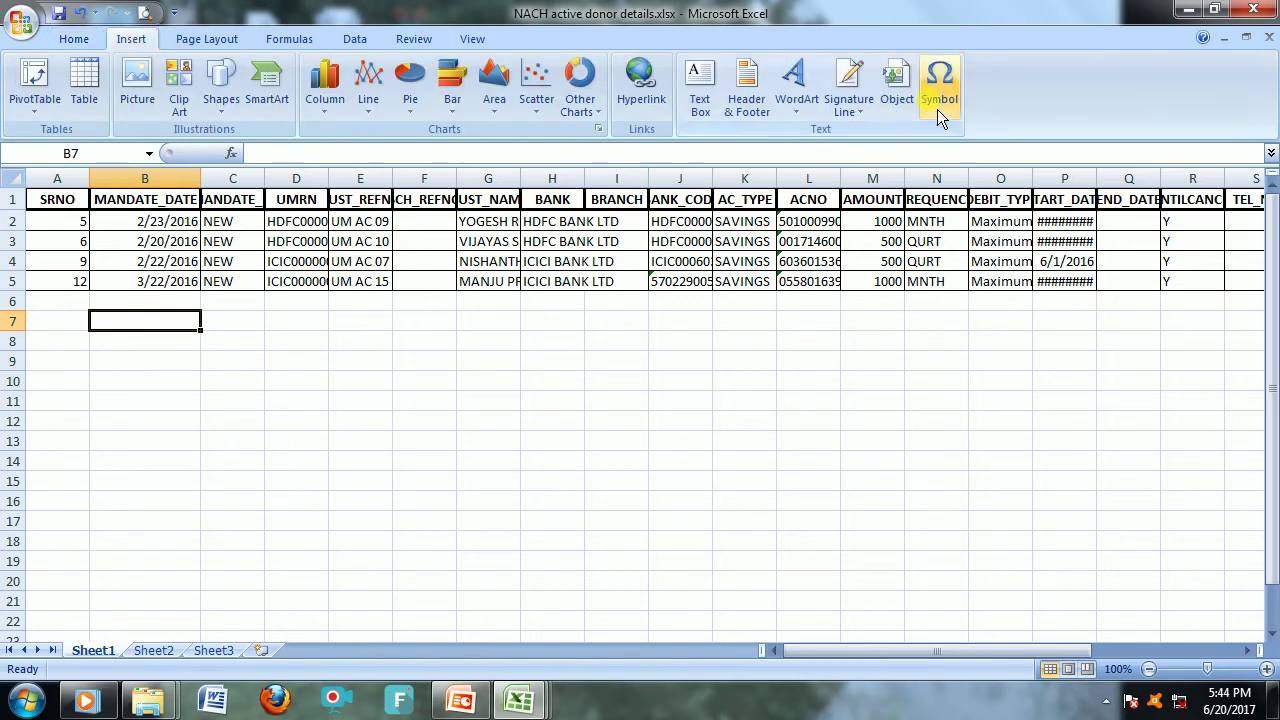
left_click(905, 104)
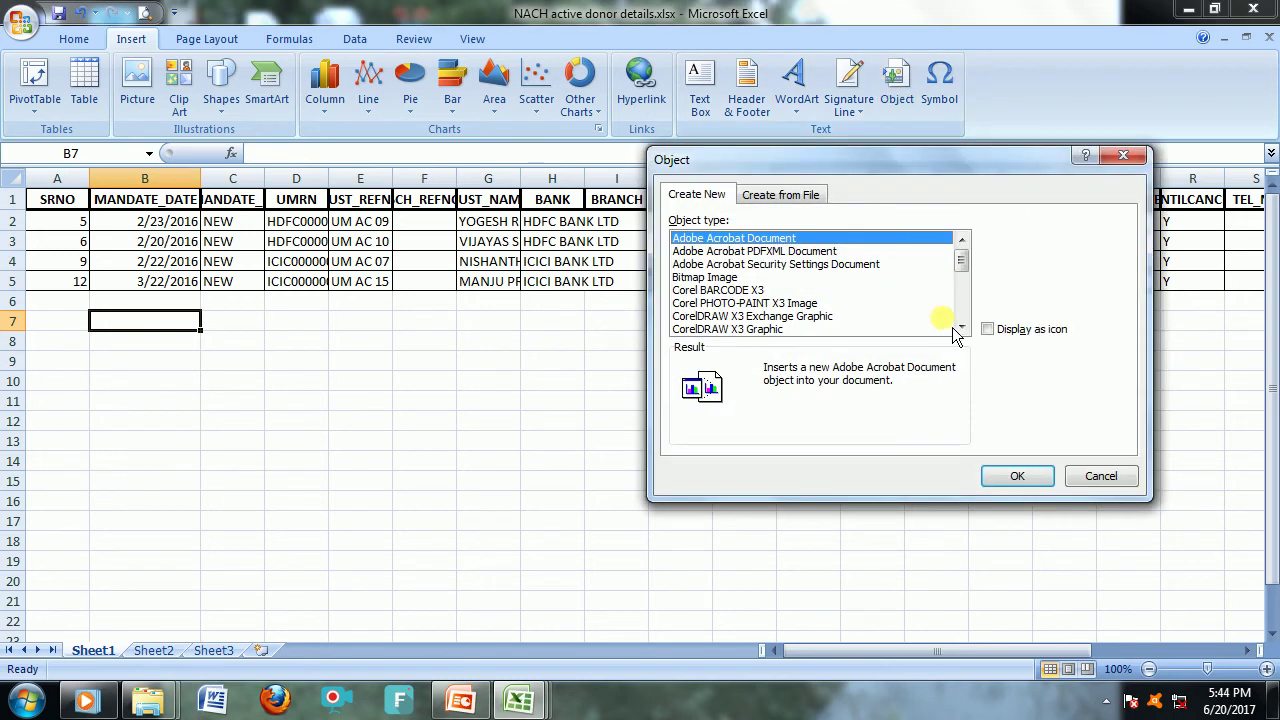
left_click(969, 331)
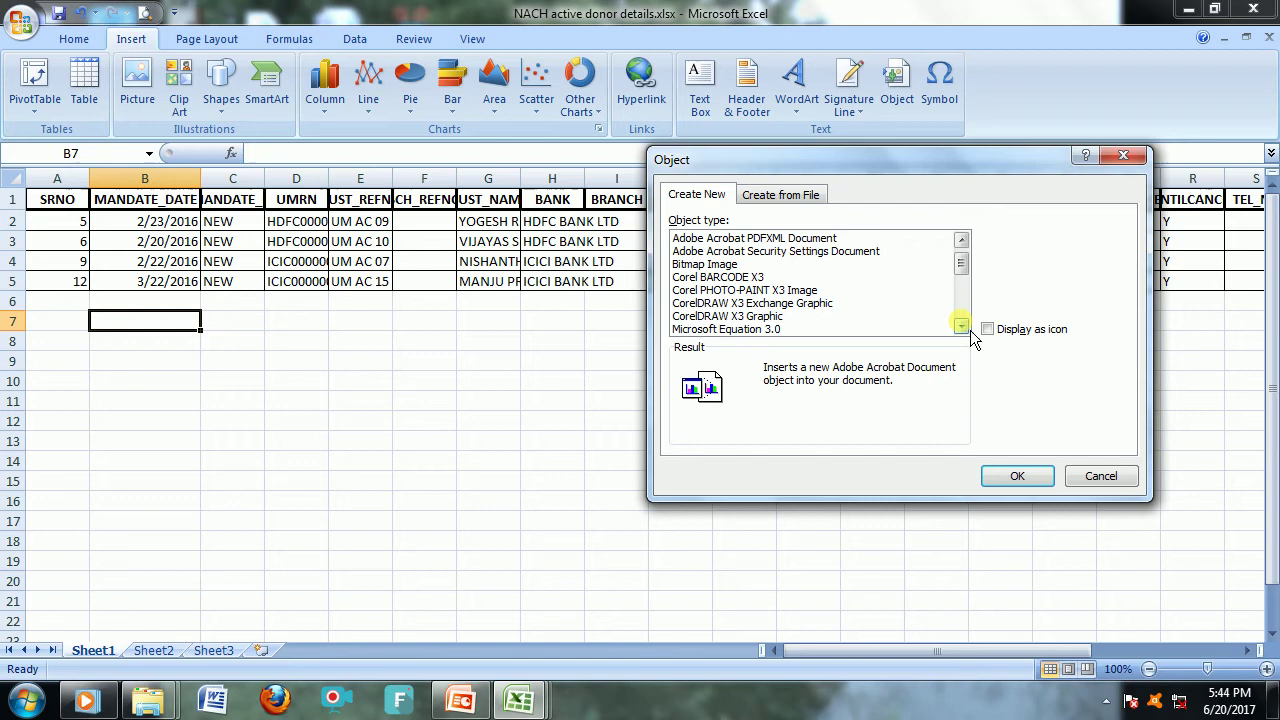
left_click(969, 331)
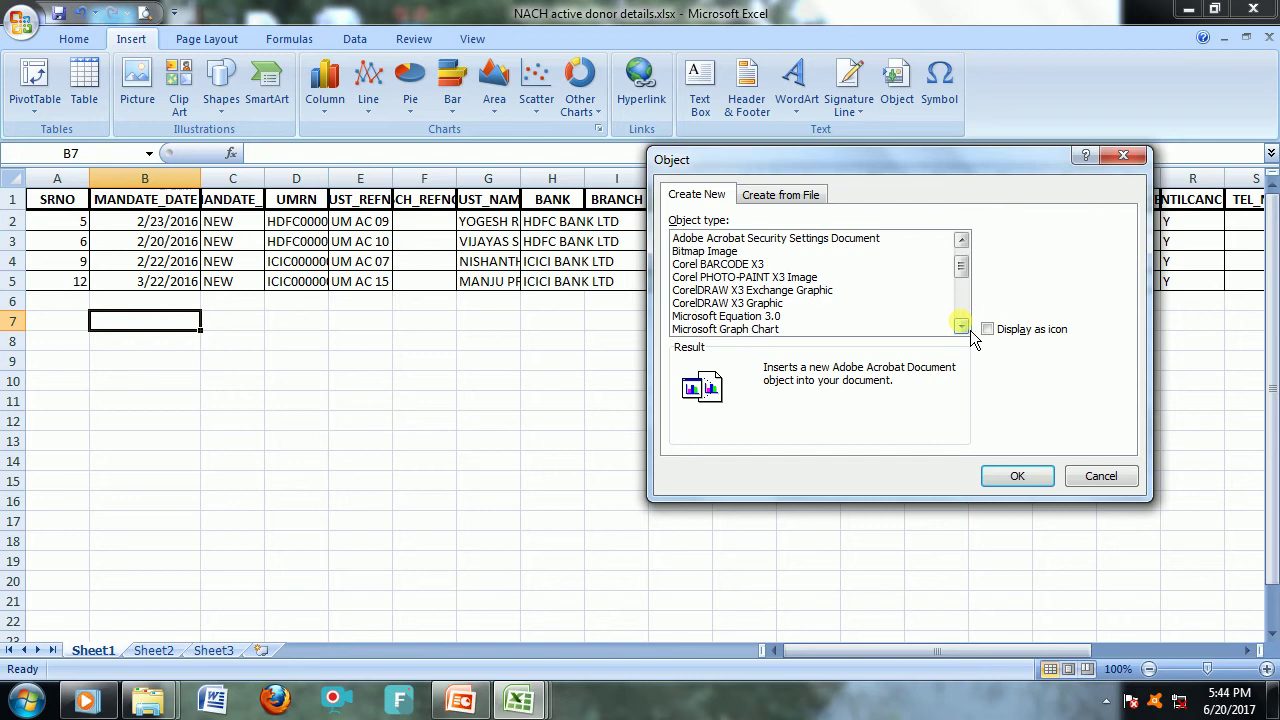
left_click(969, 331)
left_click(969, 331)
left_click(969, 331)
left_click(969, 331)
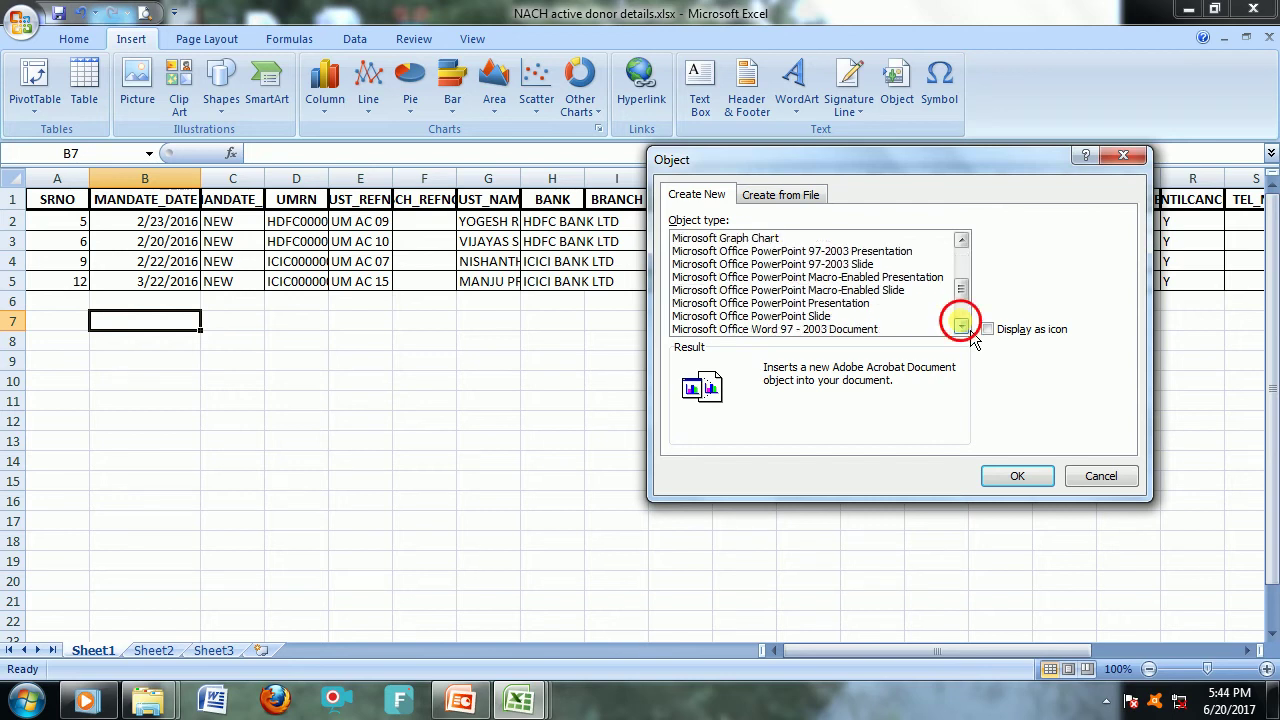
left_click(969, 330)
left_click(969, 330)
left_click(969, 330)
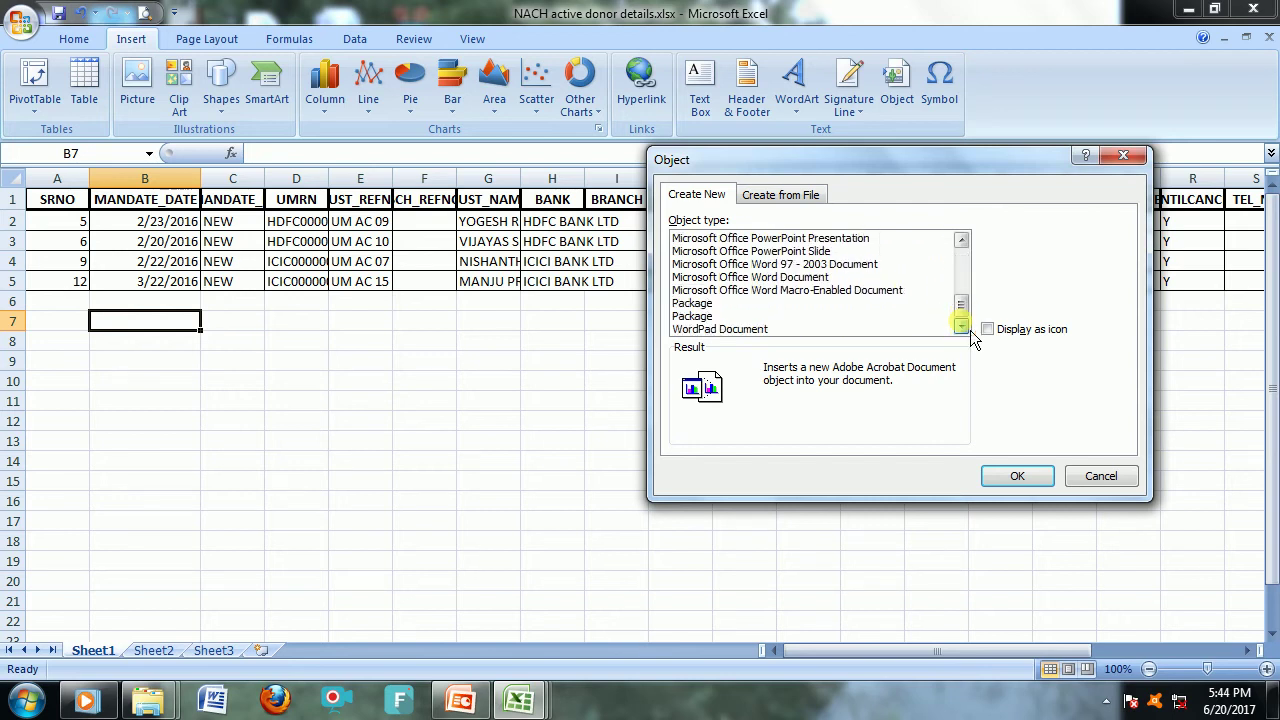
left_click(768, 265)
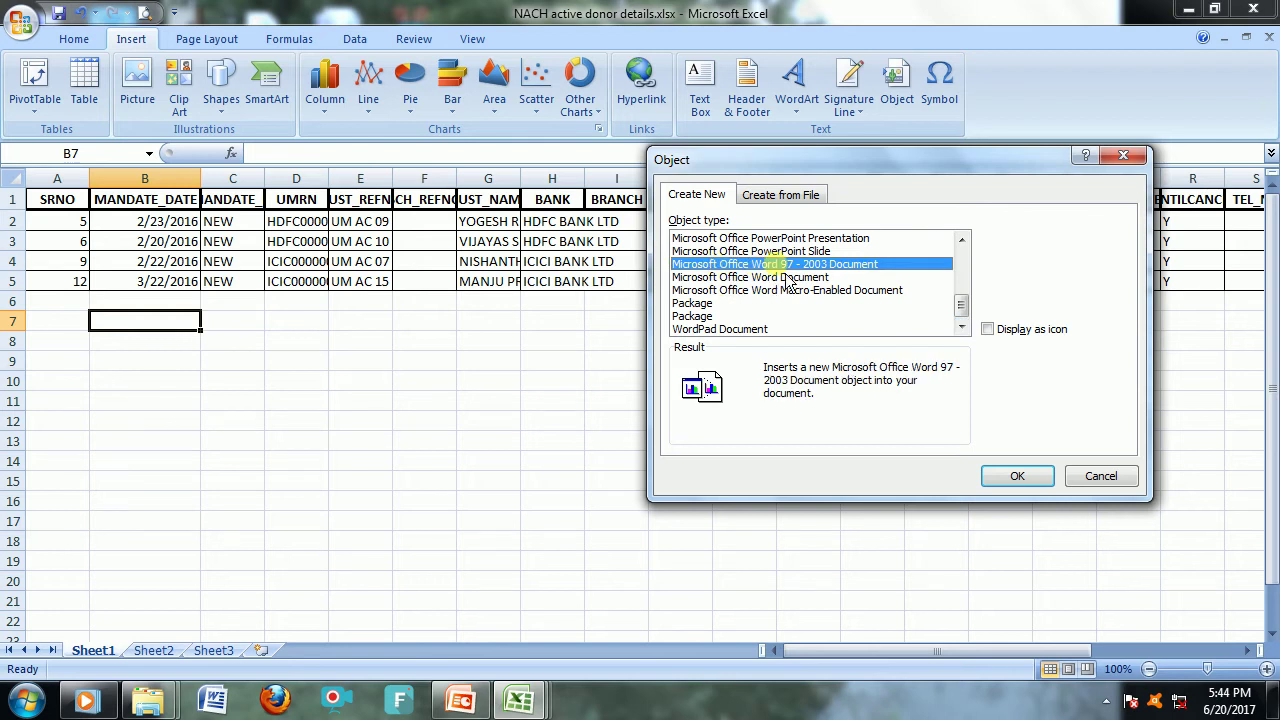
left_click(1023, 342)
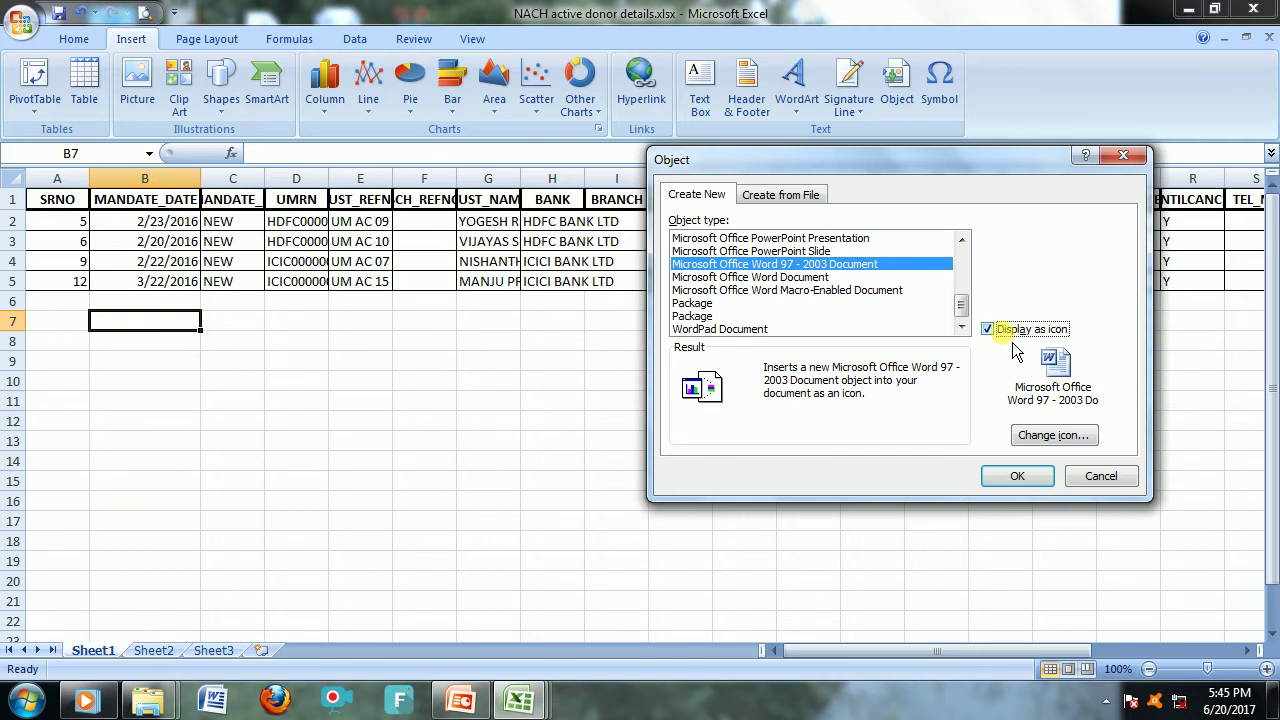
left_click(997, 342)
Step: Embed the Word document with the line 'Welcome to Excel learning' and =rand() sample paragraphs
left_click(1028, 484)
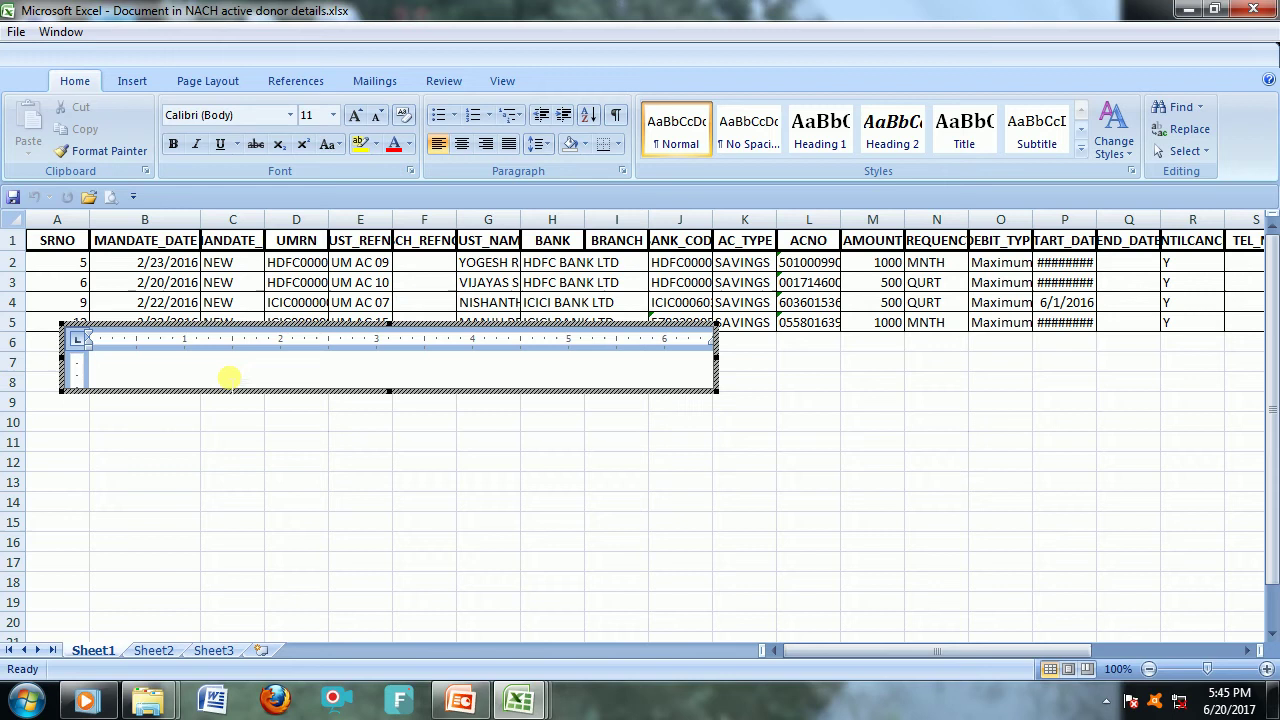
type("Welcome t")
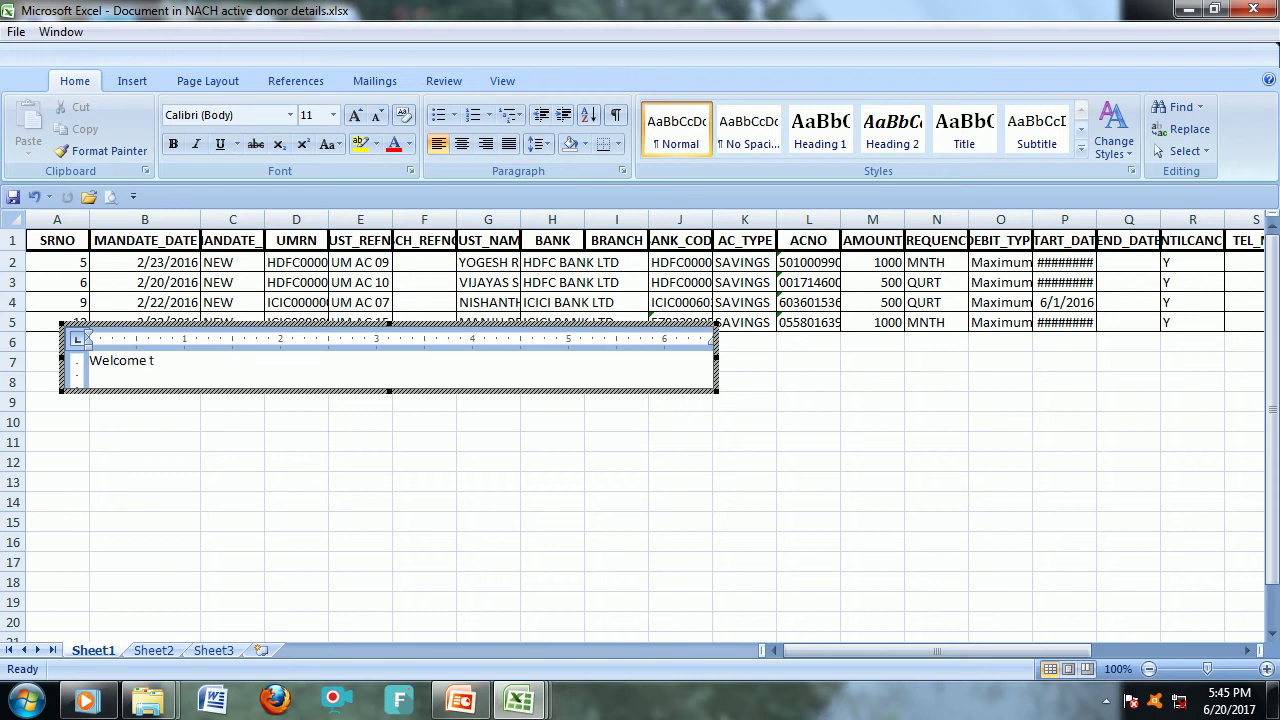
type("o Exce")
type("l learn")
type("ing.")
key("ctrl+z")
type("=ra")
type("()")
key("Return")
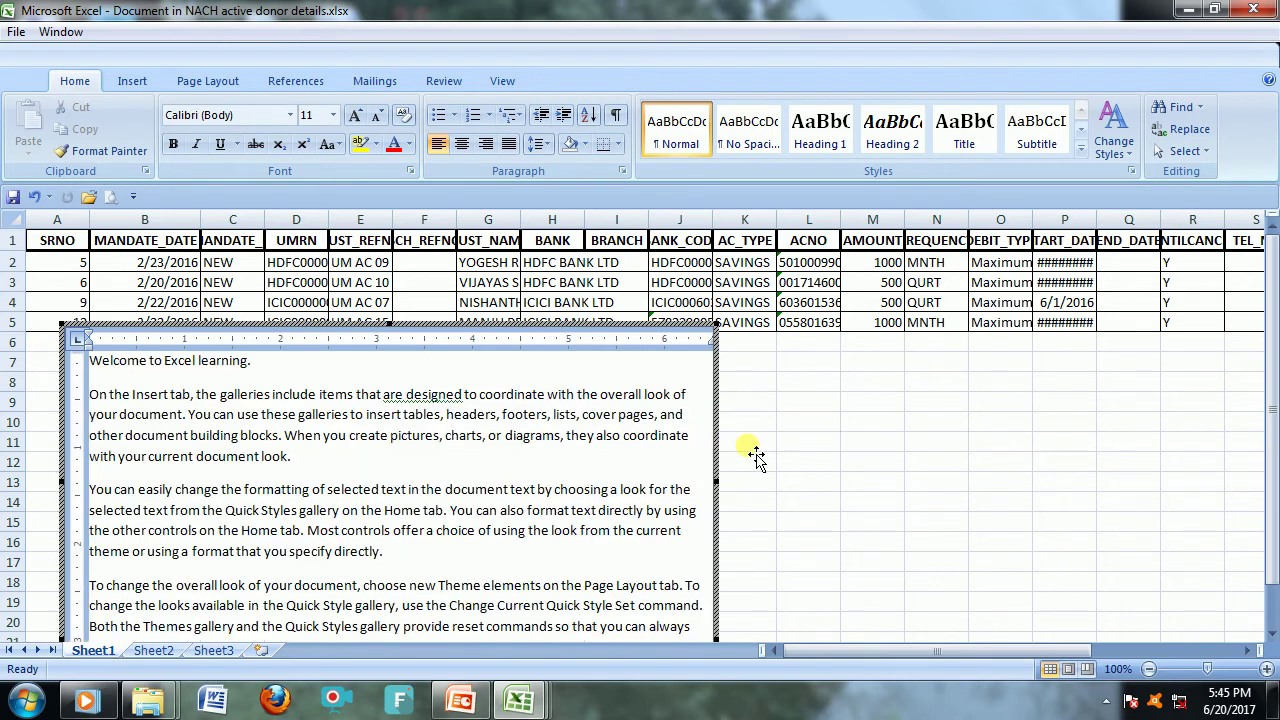
Step: Move the embedded document below the donor table and bold the welcome line
left_click_drag(368, 328, 400, 384)
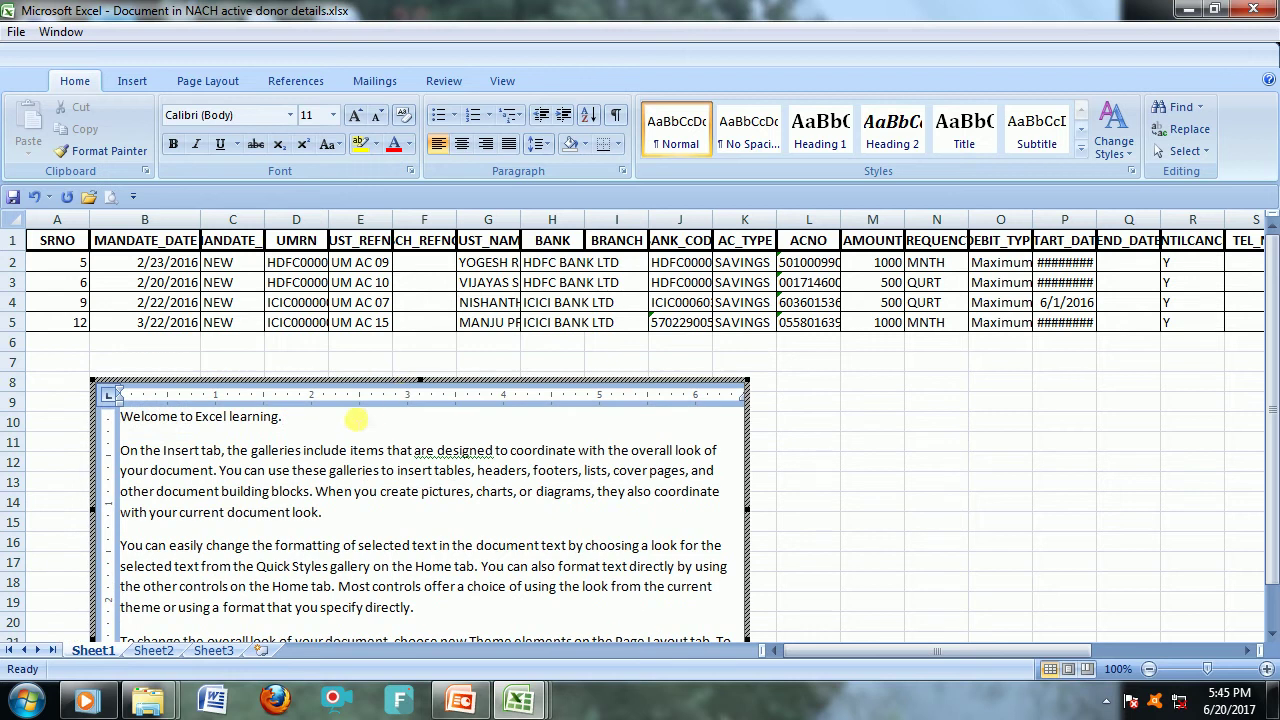
left_click(356, 420)
left_click(96, 420)
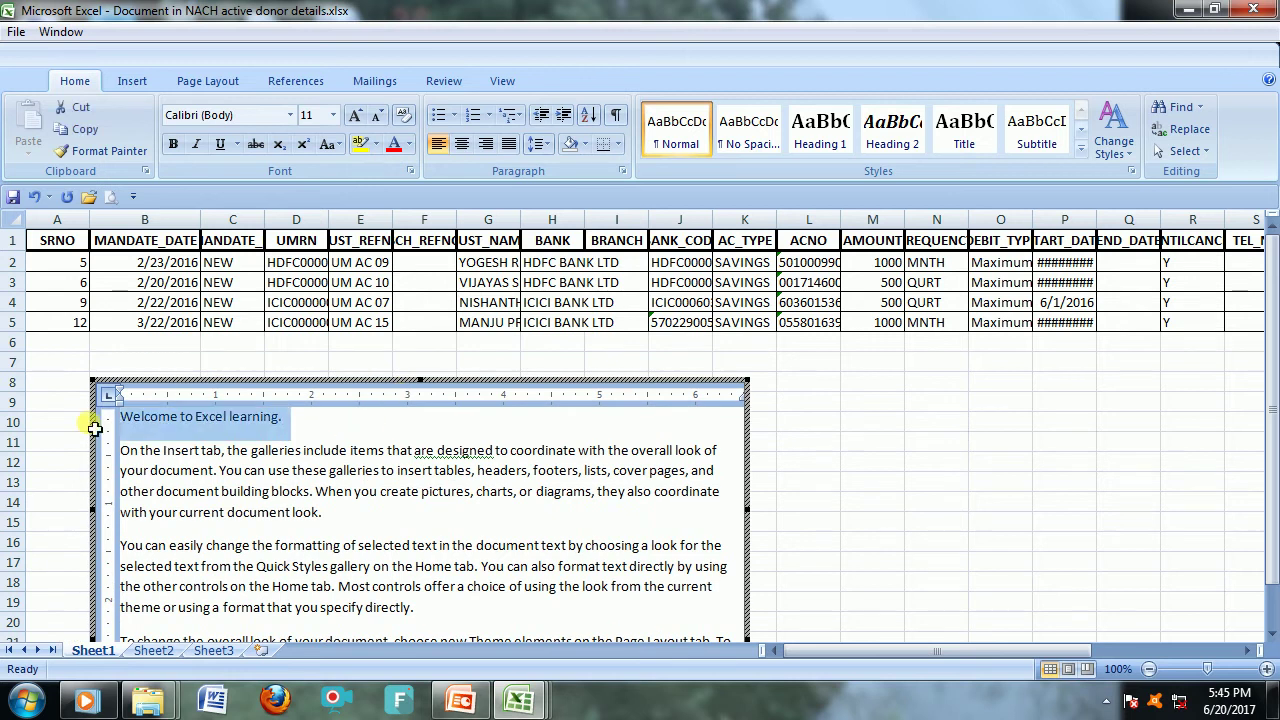
key("ctrl+b")
left_click(395, 478)
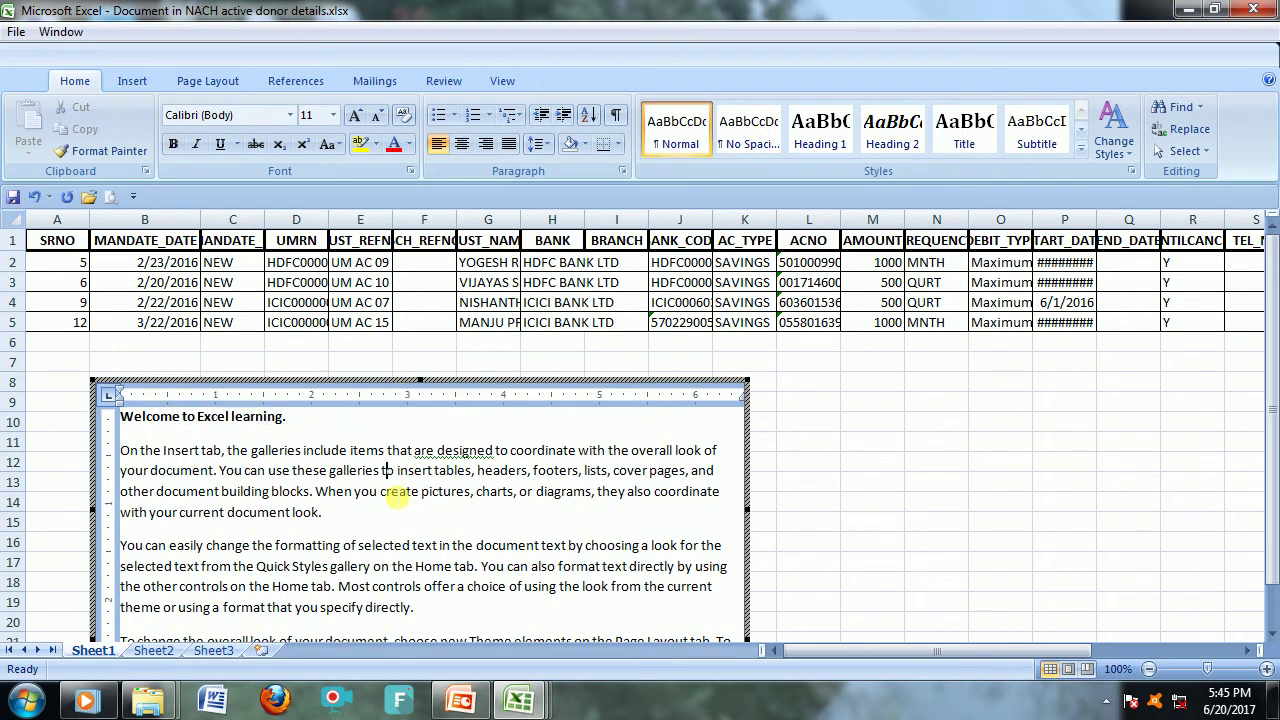
scroll(396, 497, "down", 1)
scroll(396, 497, "down", 2)
scroll(398, 495, "down", 1)
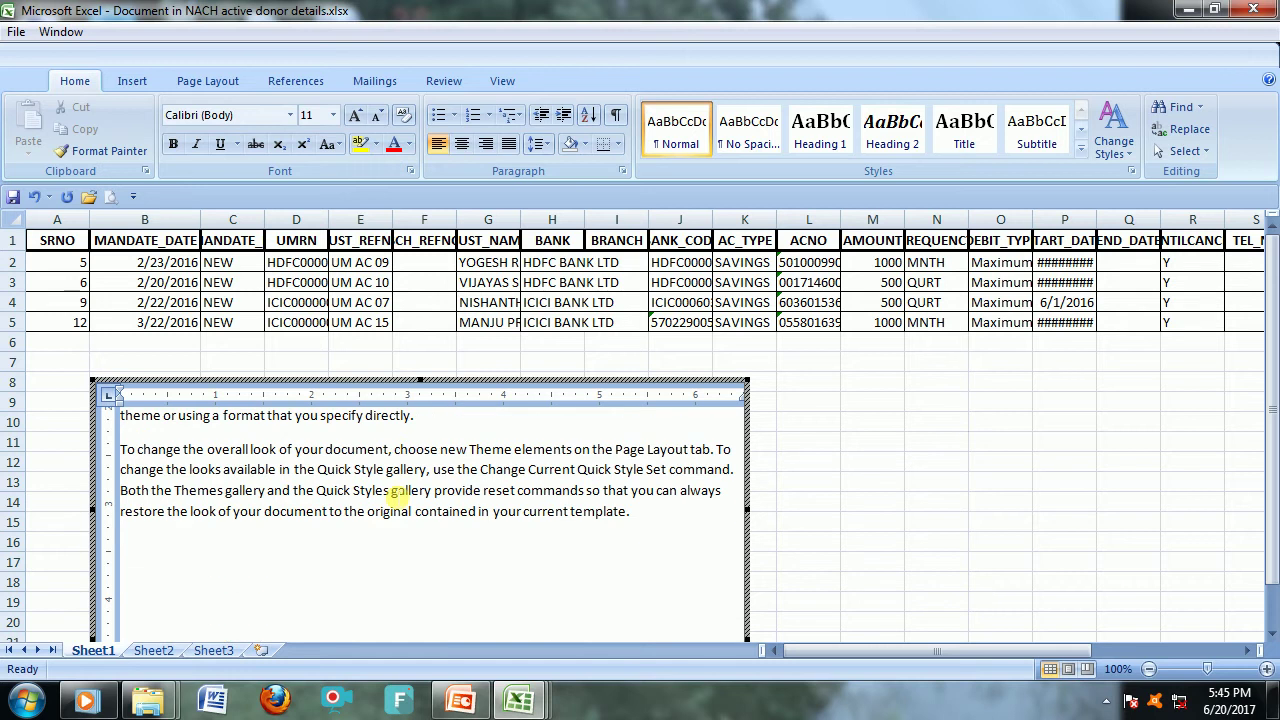
scroll(397, 497, "down", 1)
scroll(397, 498, "up", 4)
scroll(397, 500, "up", 1)
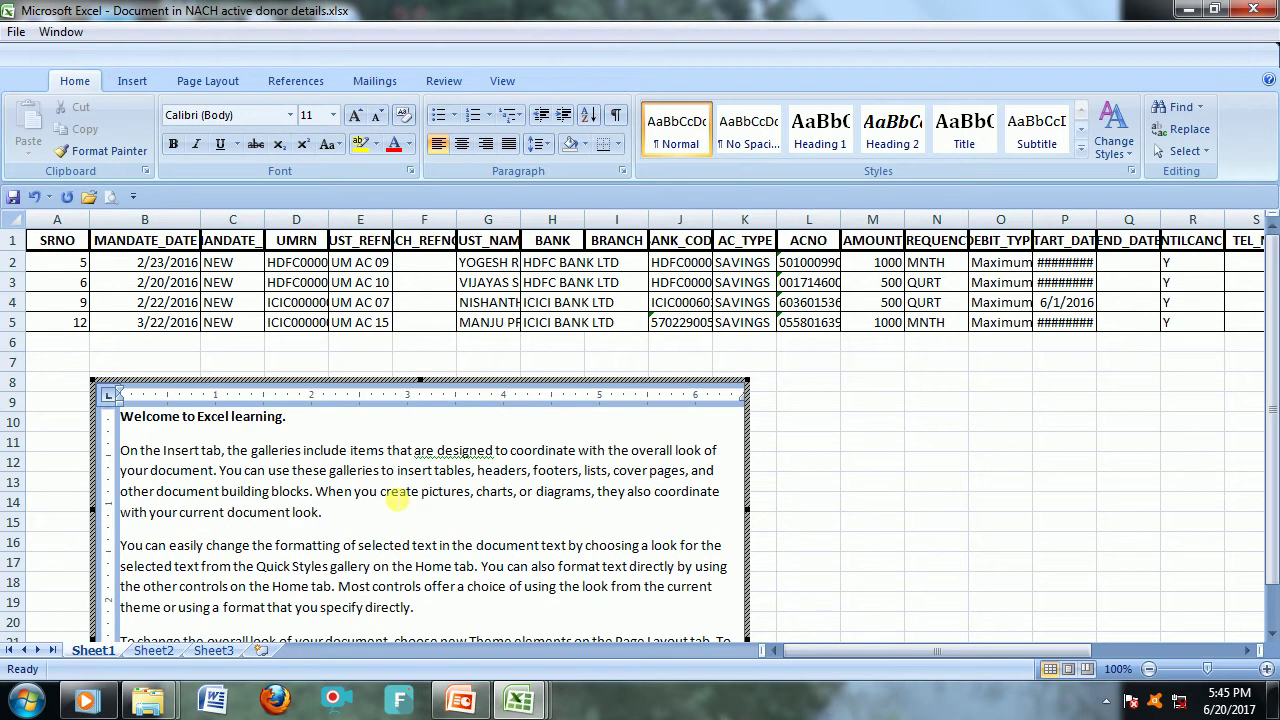
Step: Insert 'Only heart UM logo.jpg' from the Logo folder before the 'You can easily' paragraph
left_click(131, 549)
left_click(141, 92)
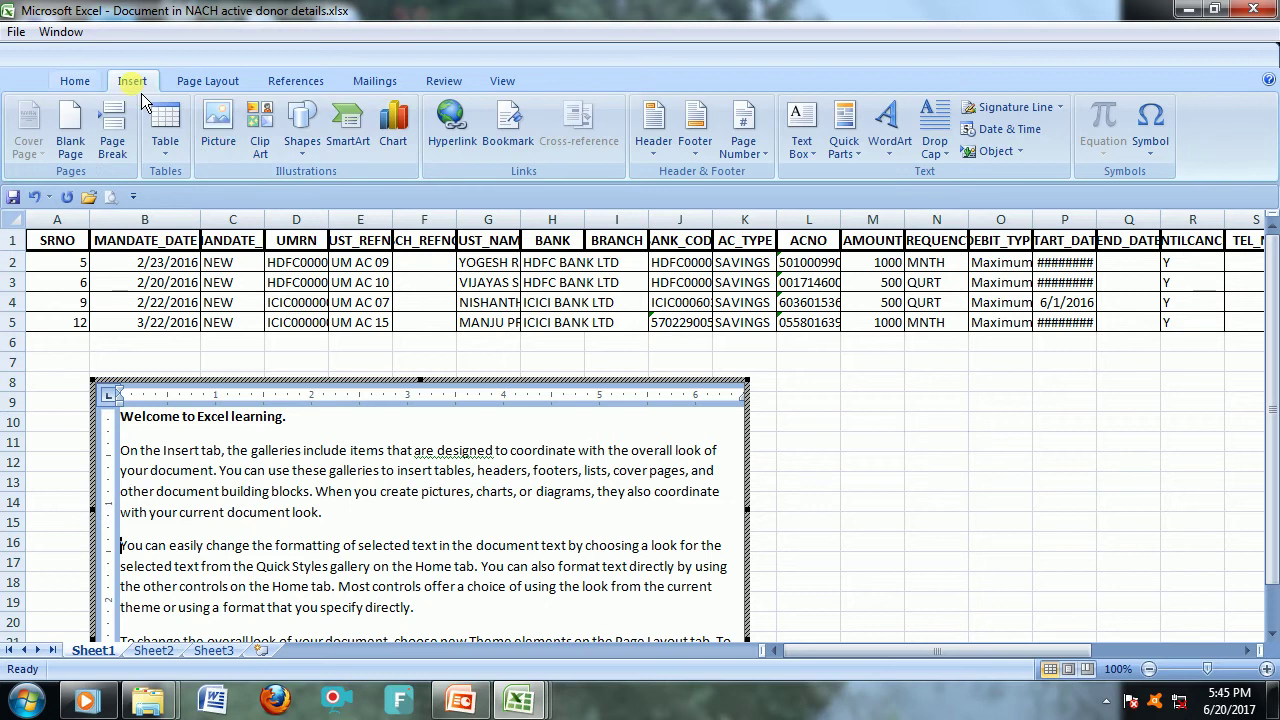
left_click(214, 116)
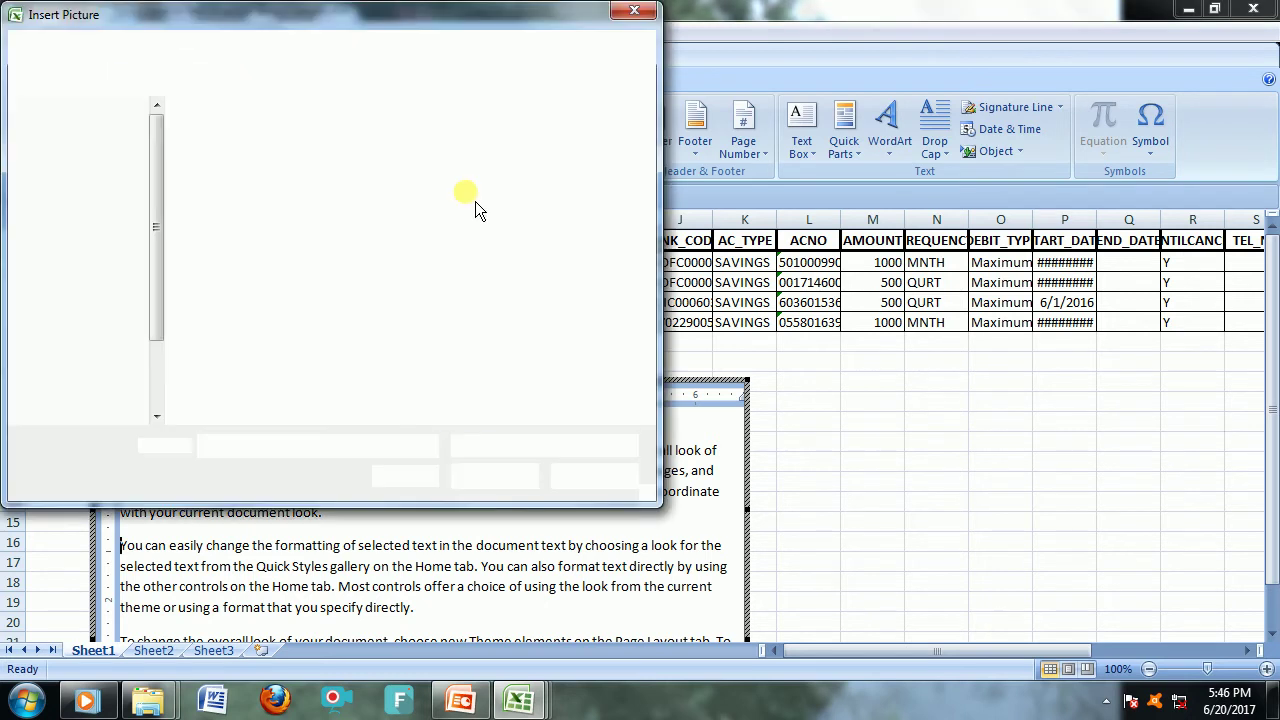
double_click(470, 210)
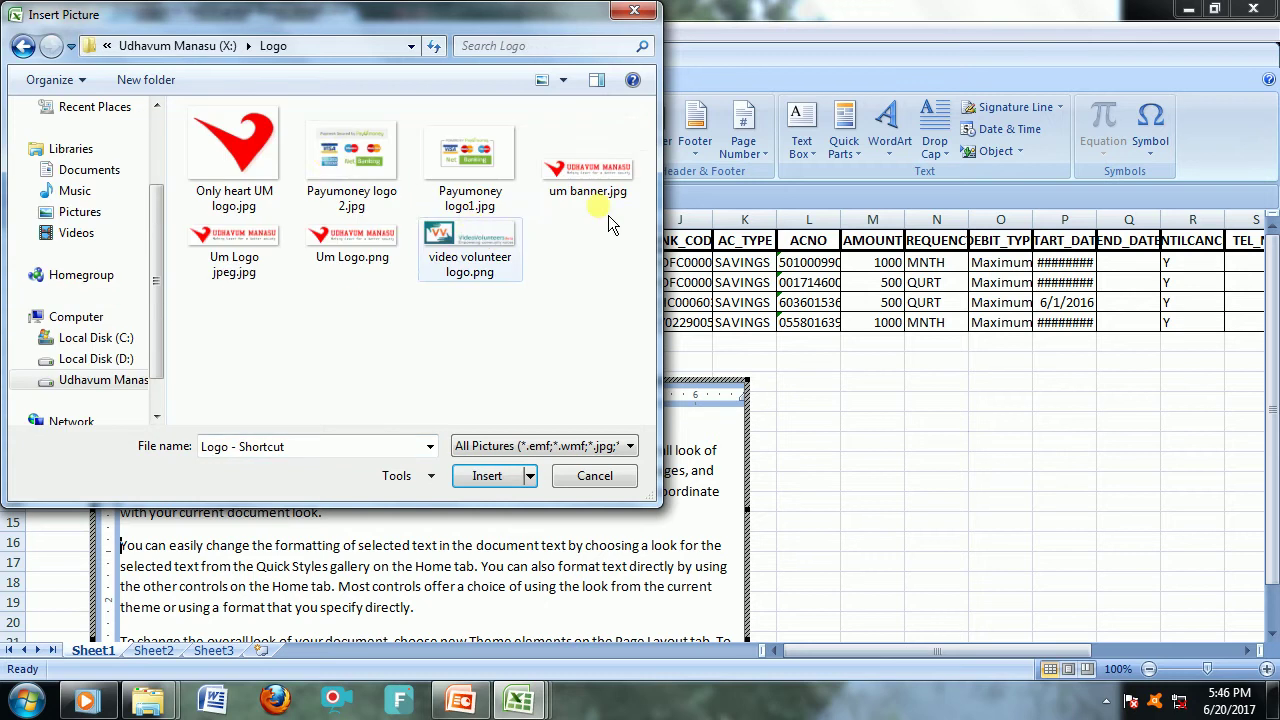
left_click(276, 178)
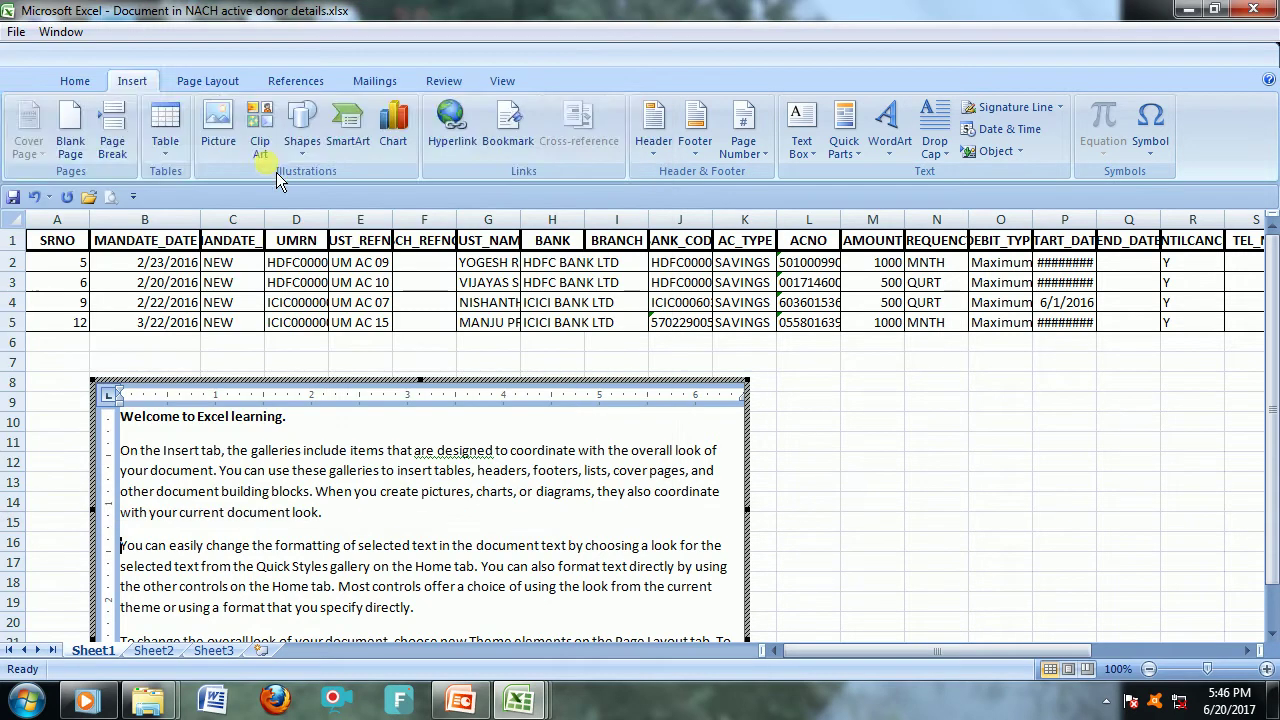
scroll(357, 549, "down", 1)
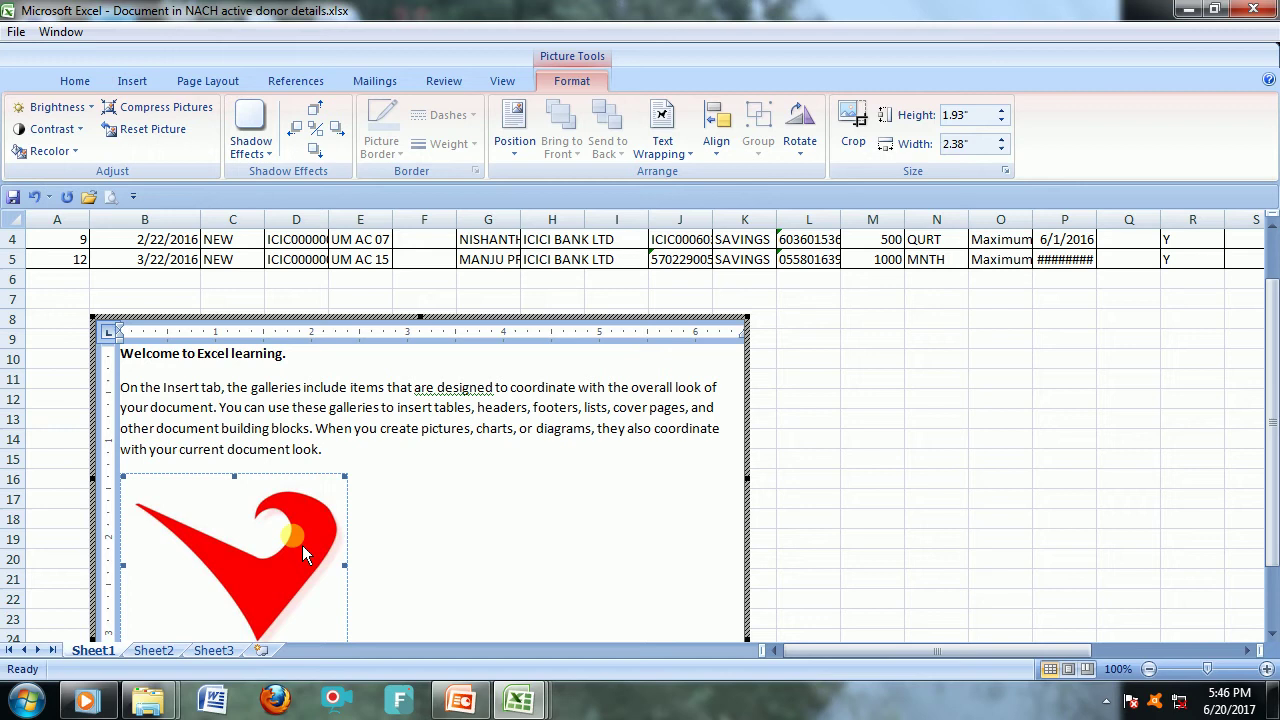
Step: Set Square text wrapping on the picture and reposition the embedded document on the sheet
left_click(662, 140)
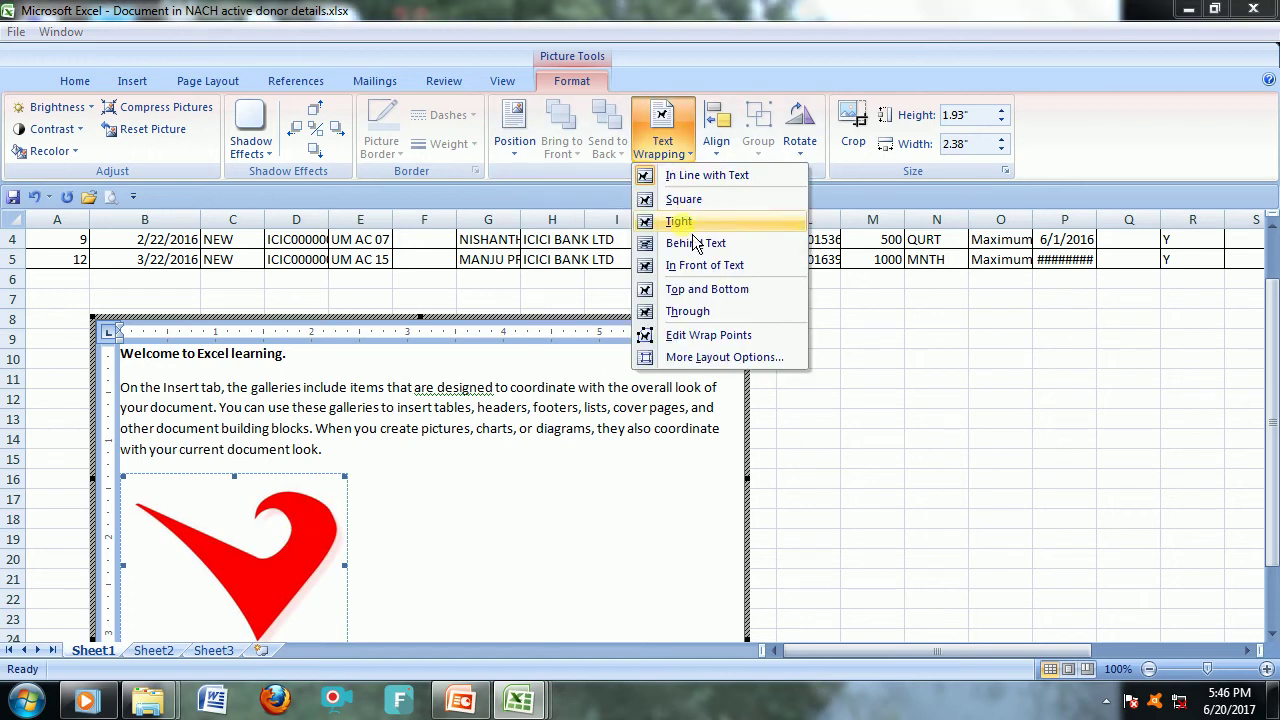
left_click(684, 199)
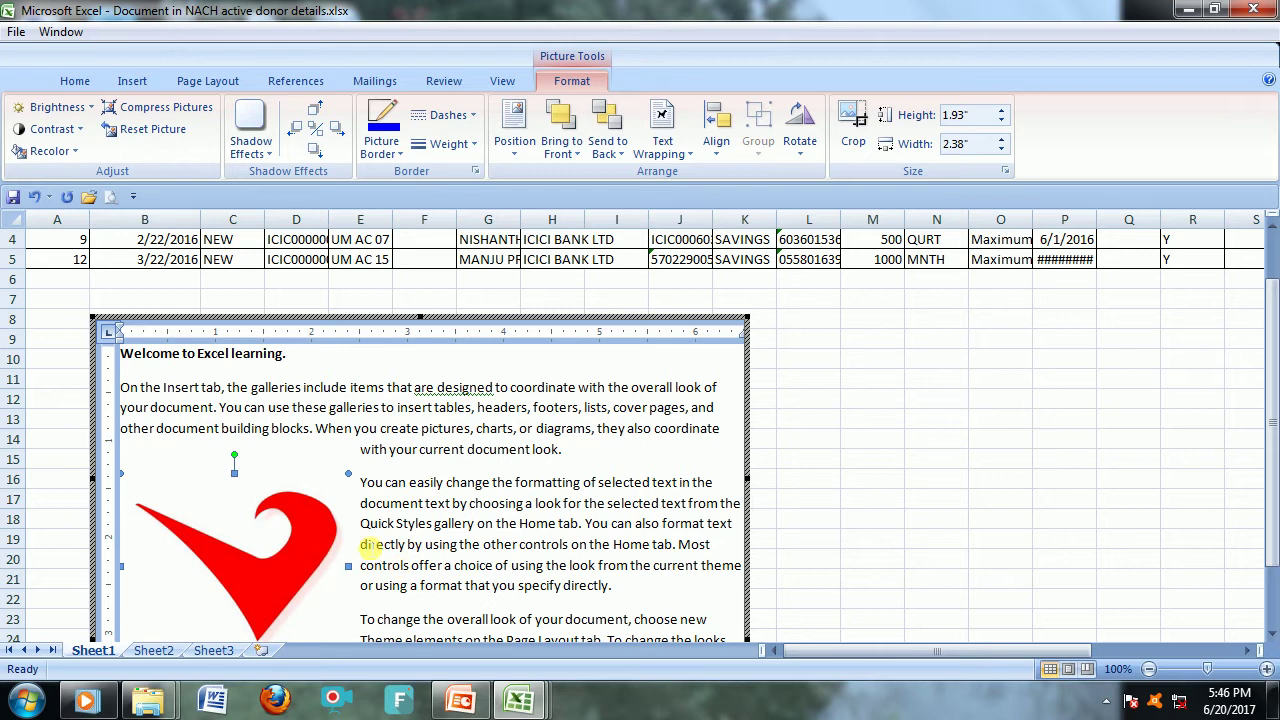
scroll(450, 523, "up", 1)
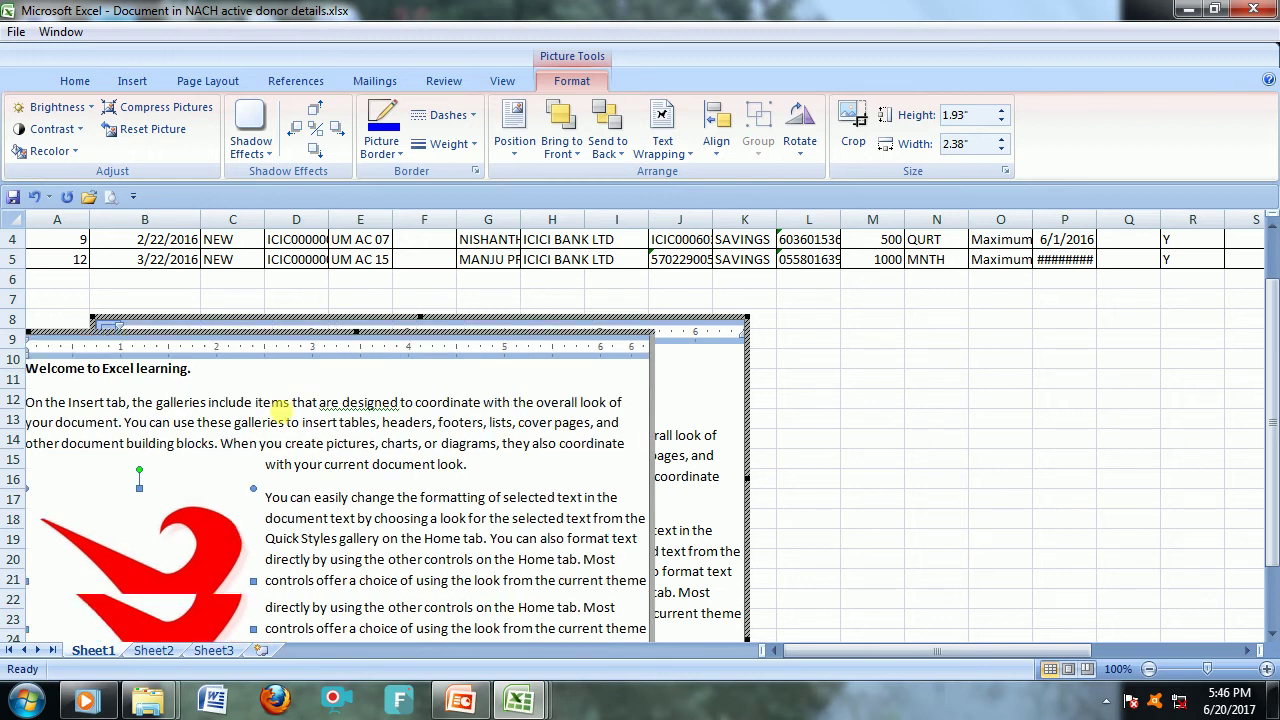
left_click_drag(425, 340, 330, 354)
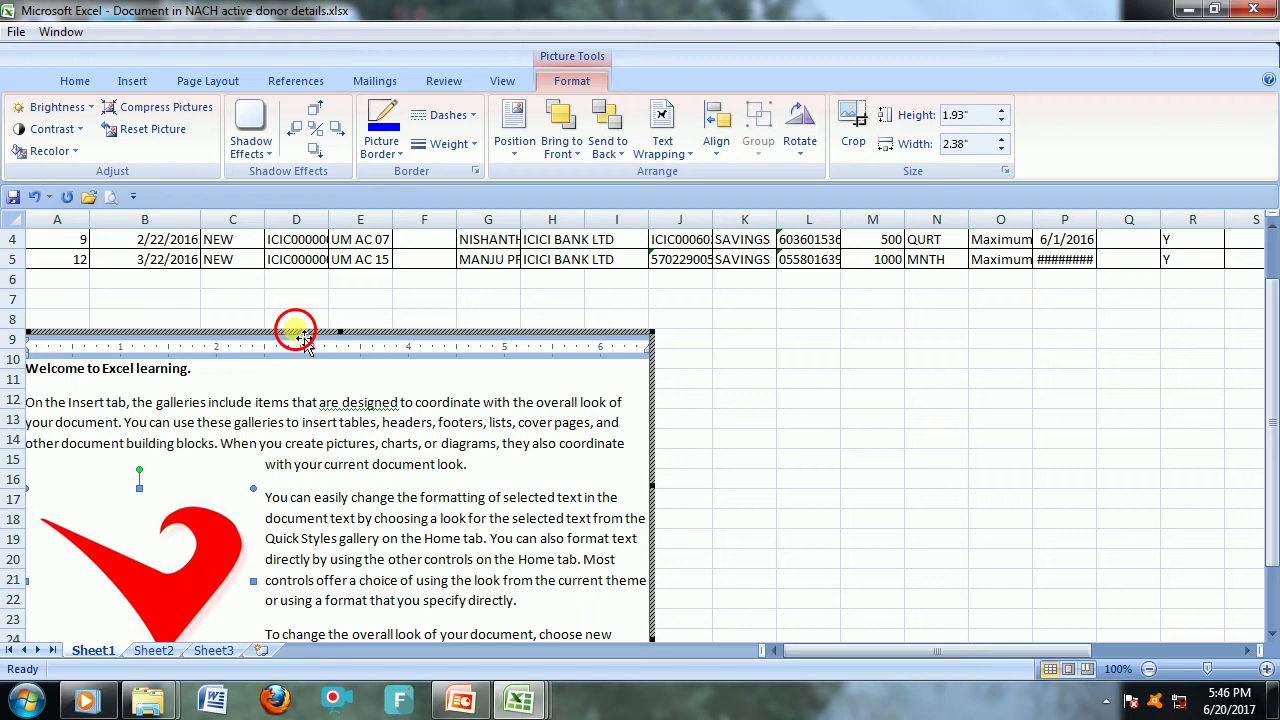
left_click_drag(360, 316, 387, 293)
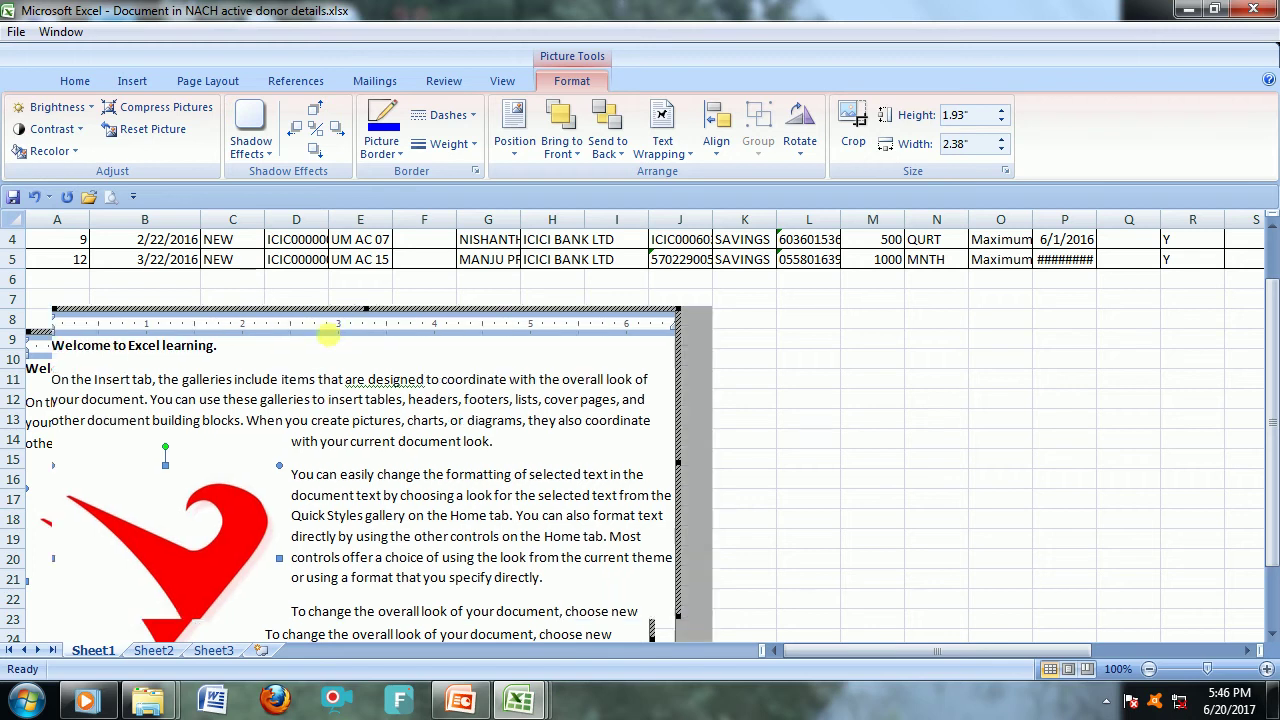
left_click(805, 398)
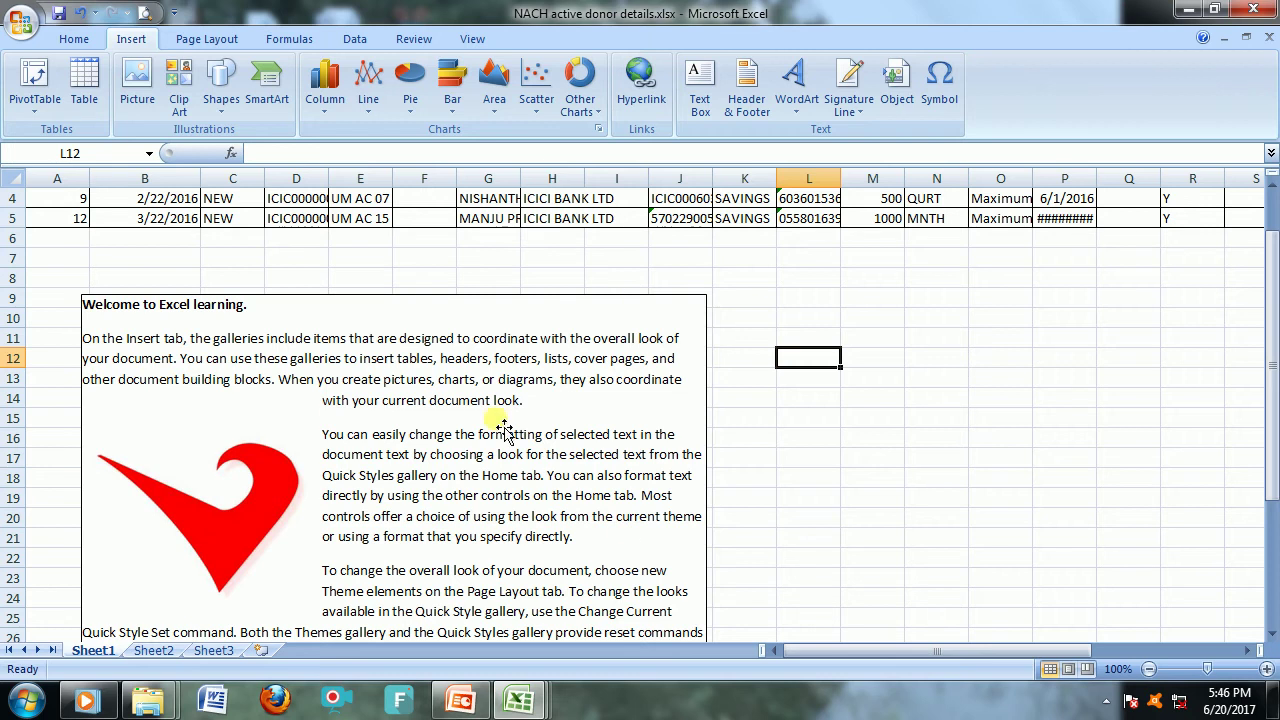
double_click(411, 450)
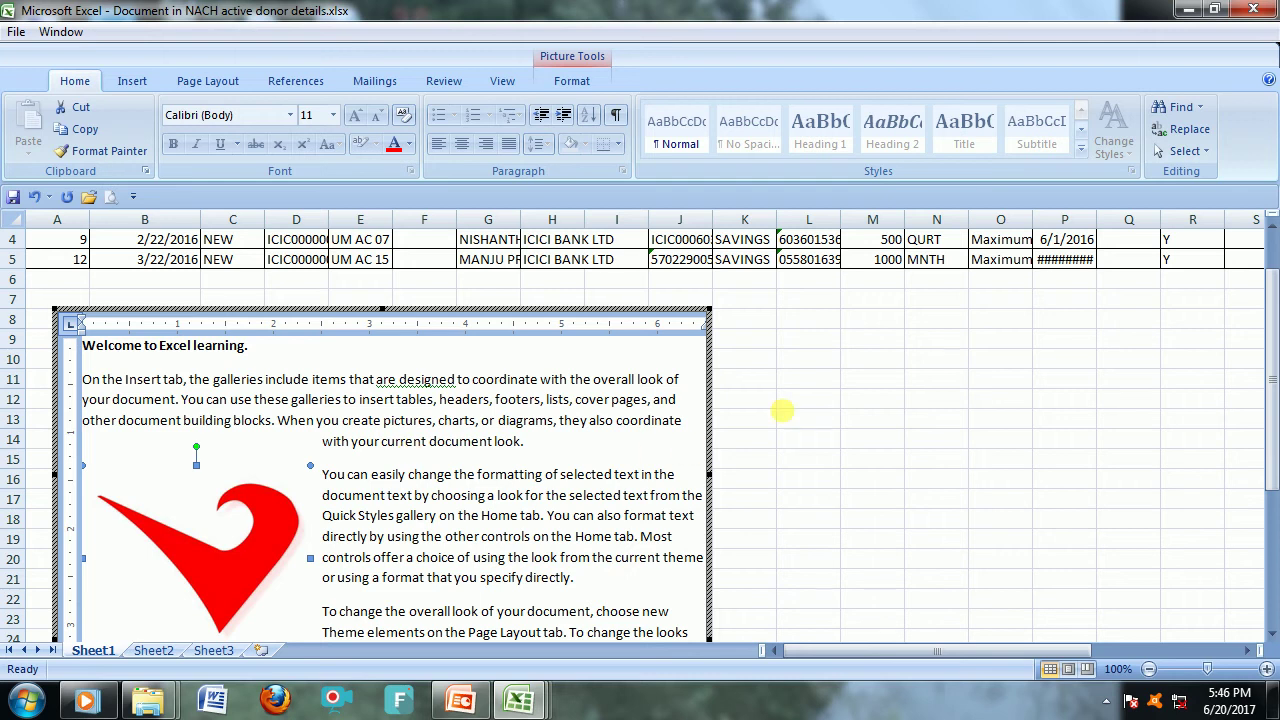
left_click(782, 412)
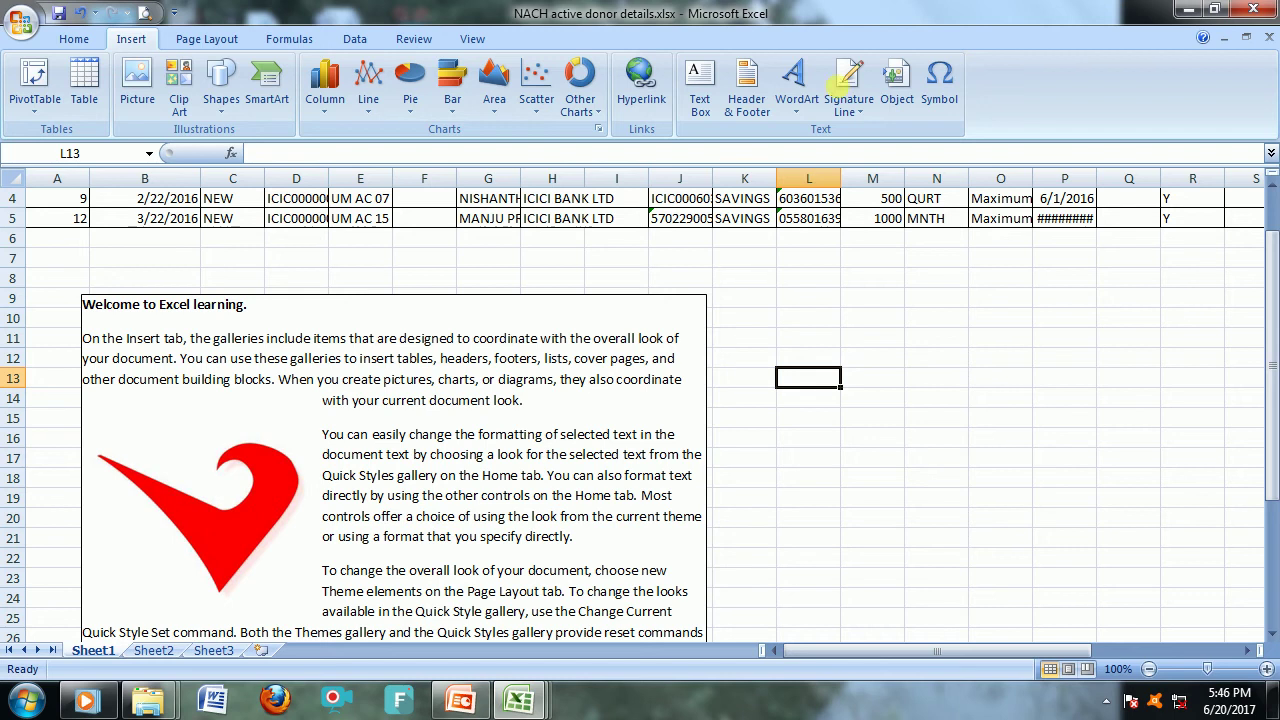
Step: Insert a new Microsoft Office PowerPoint Presentation object beside the Word document
left_click(896, 84)
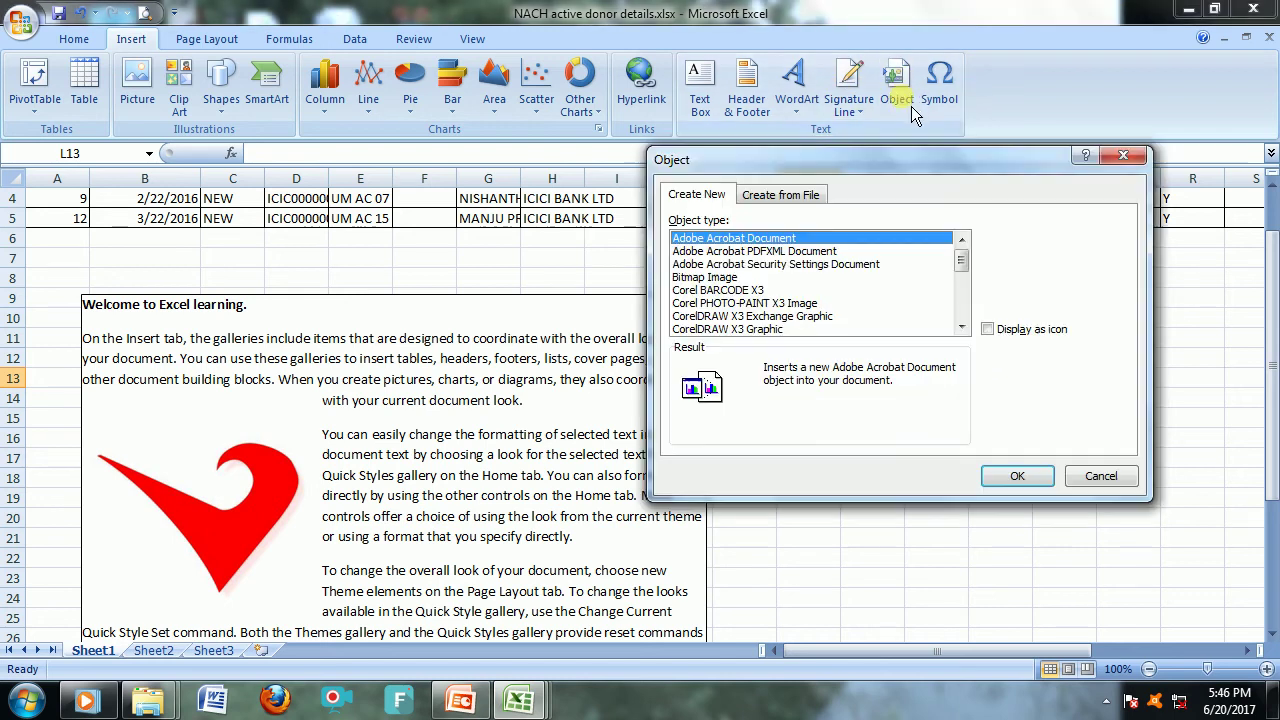
left_click(962, 326)
left_click(962, 326)
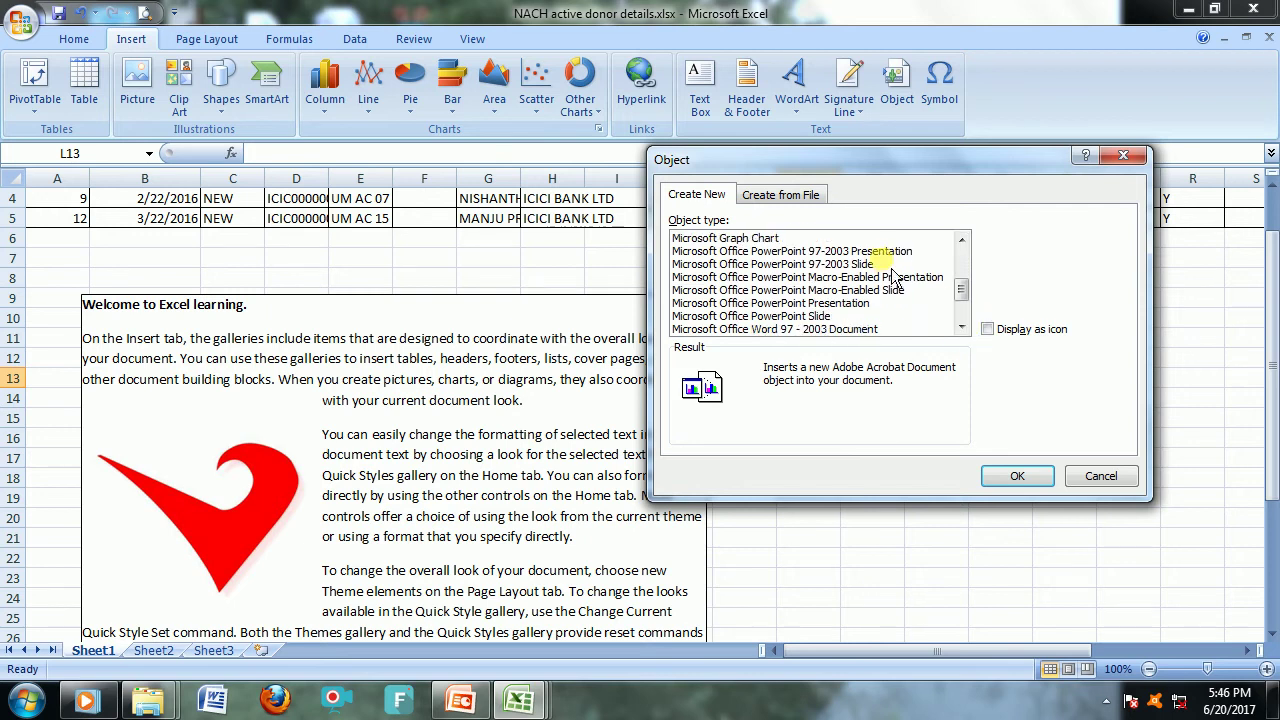
double_click(860, 304)
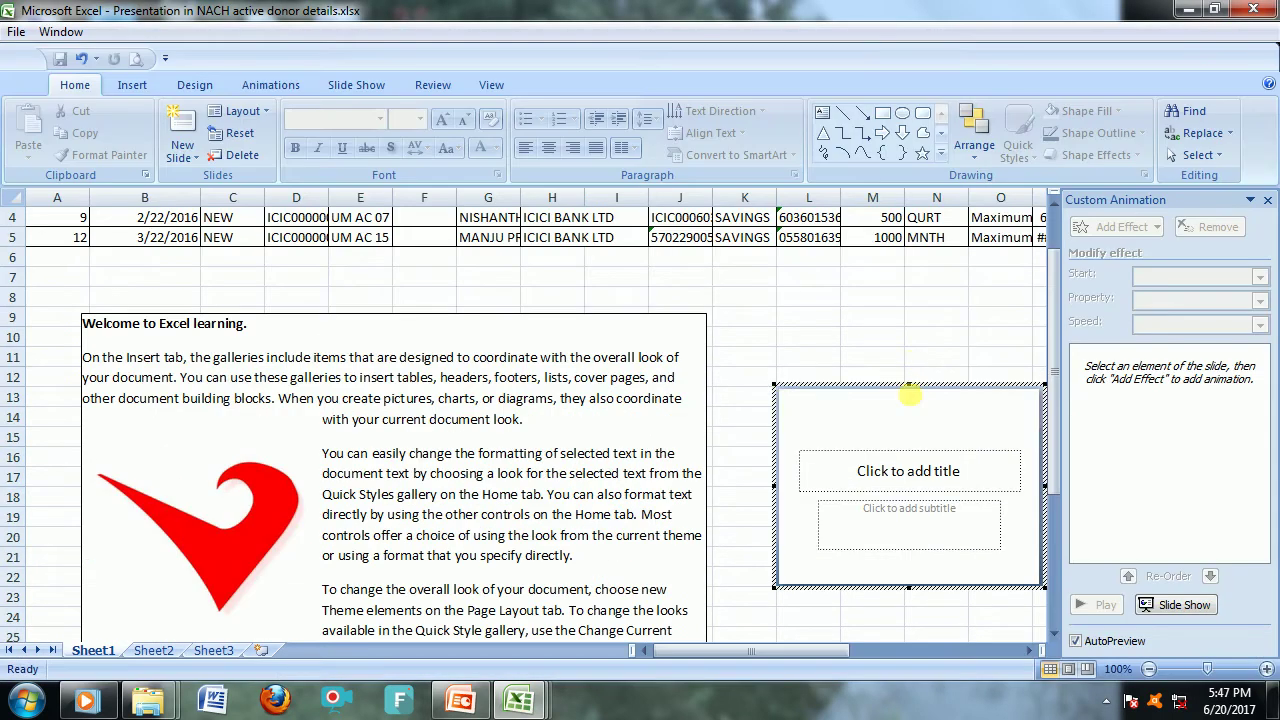
Step: Enlarge the slide and give it title 'Welcome to Excel' and subtitle 'Easy Learning'
left_click(770, 383)
left_click_drag(785, 395, 756, 368)
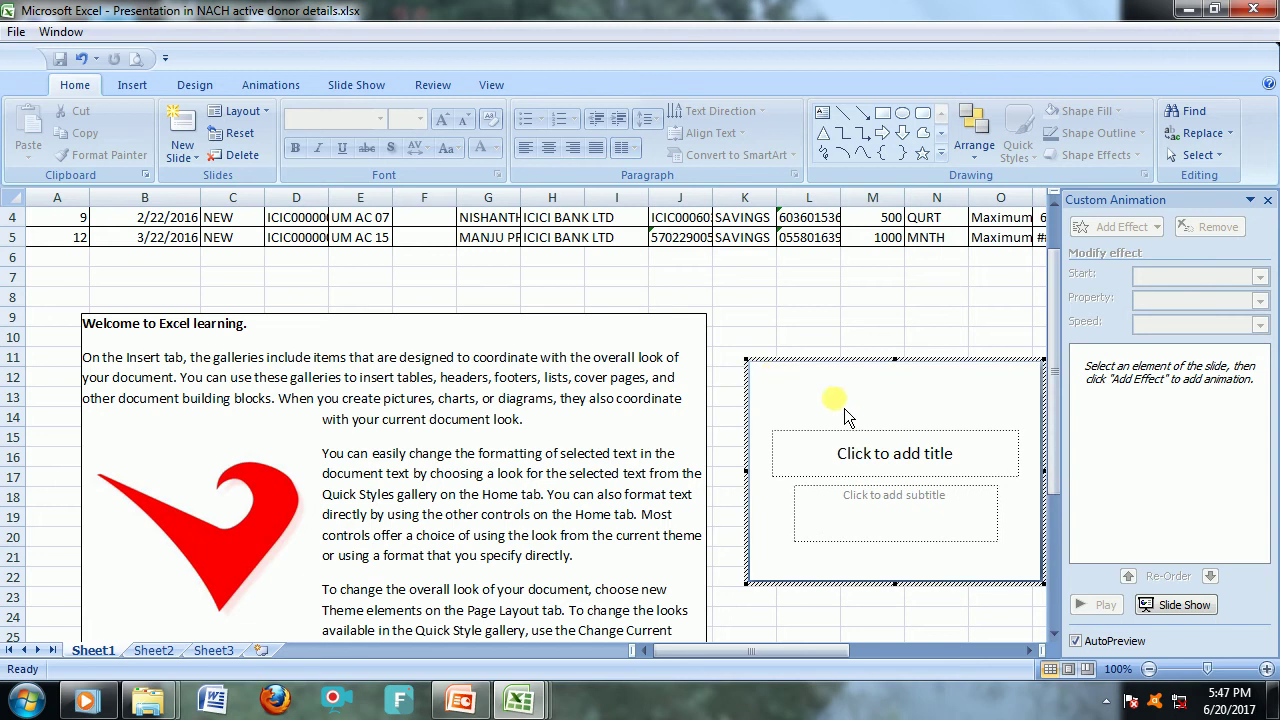
left_click(860, 456)
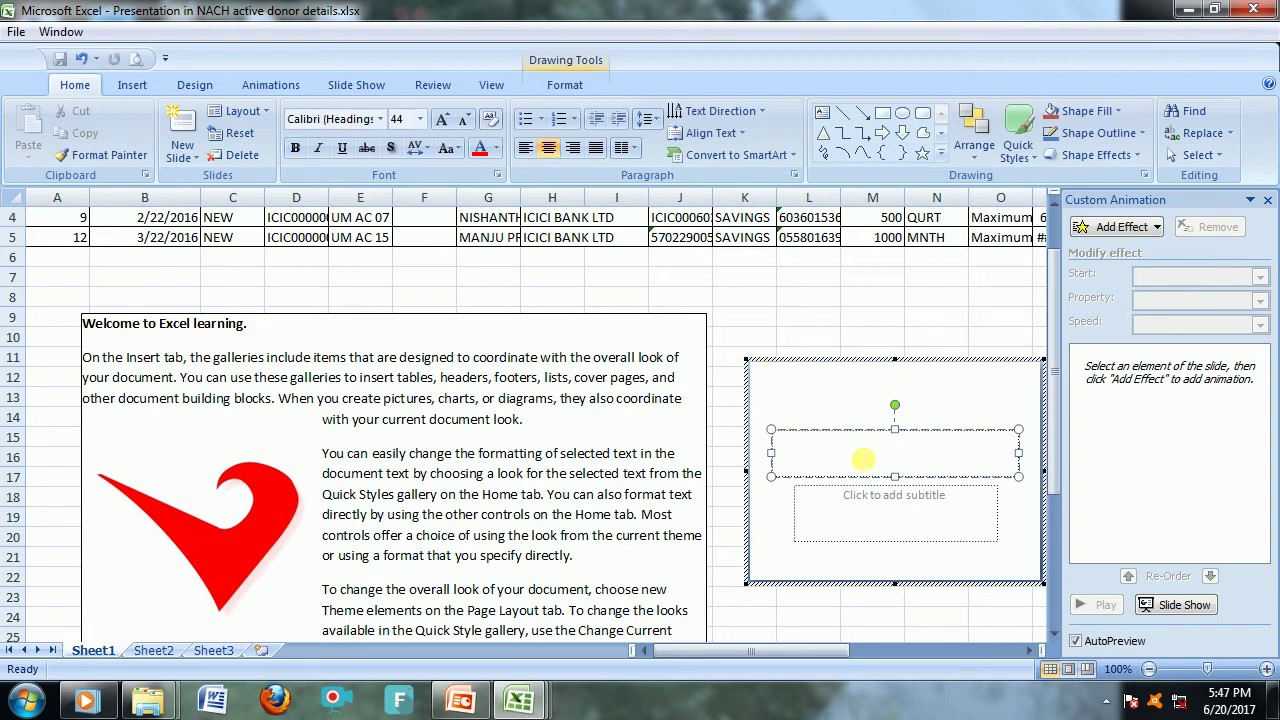
type("We")
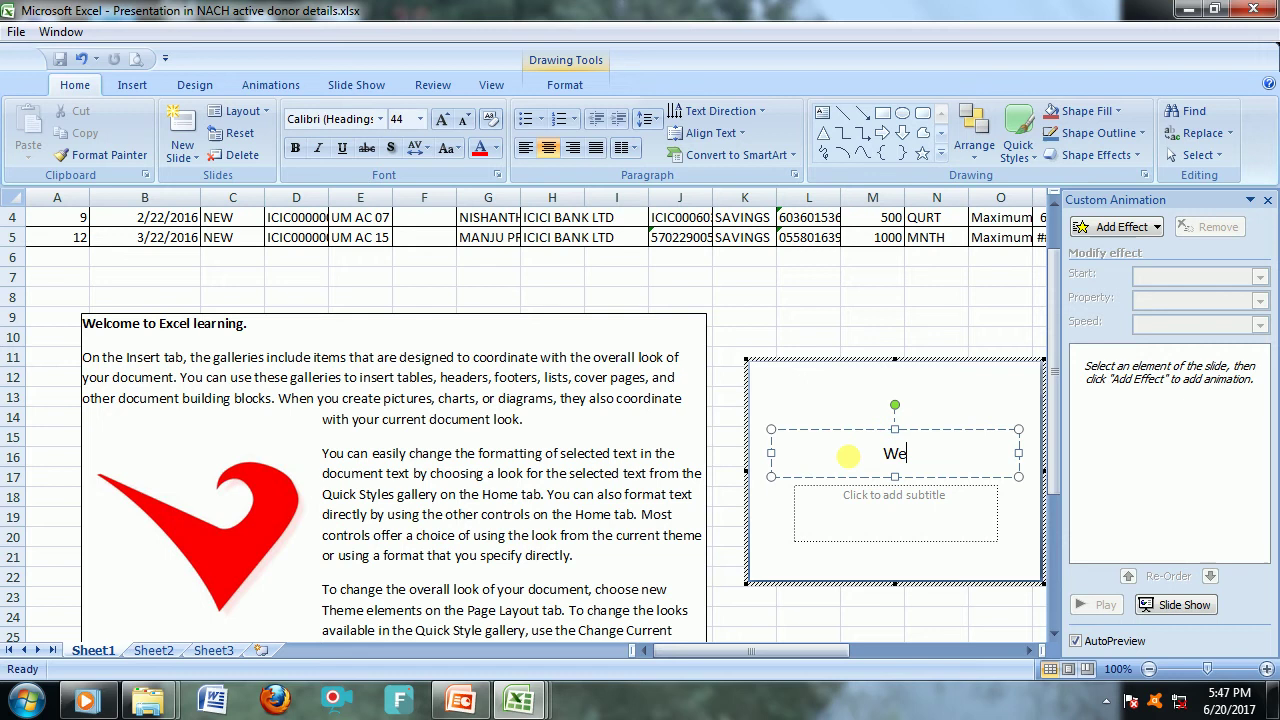
type("lcome to")
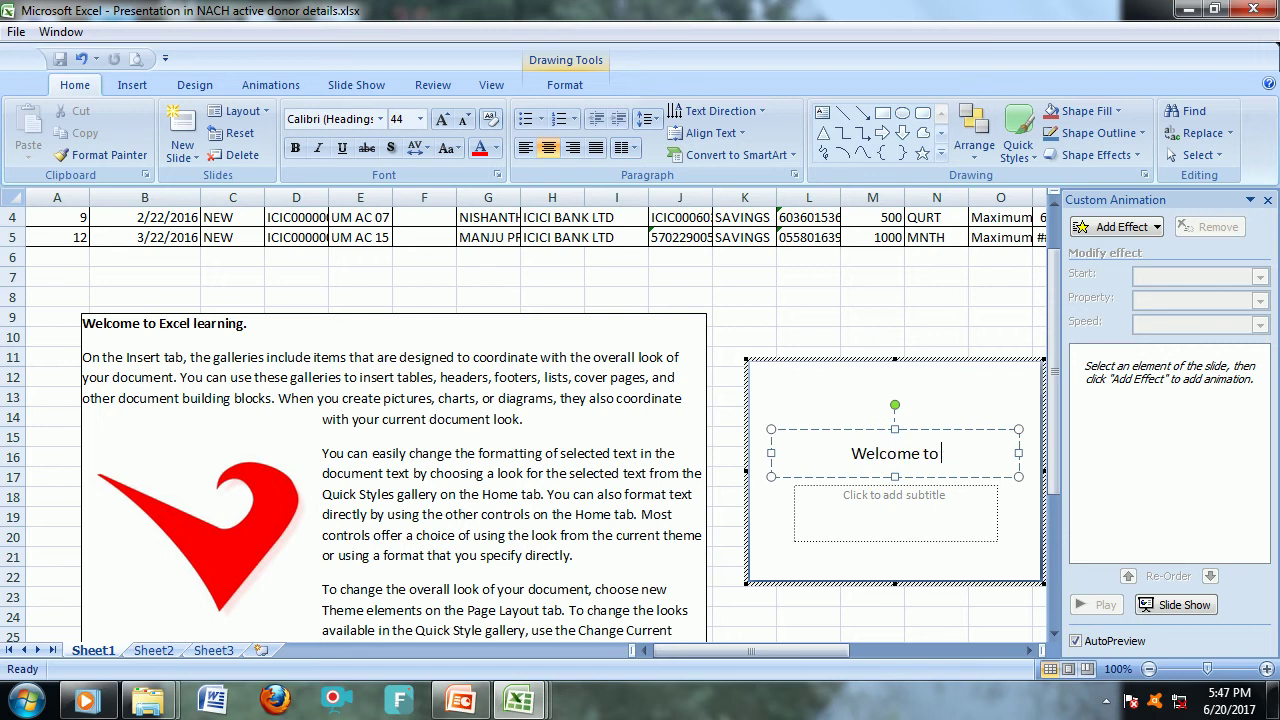
type(" Excel")
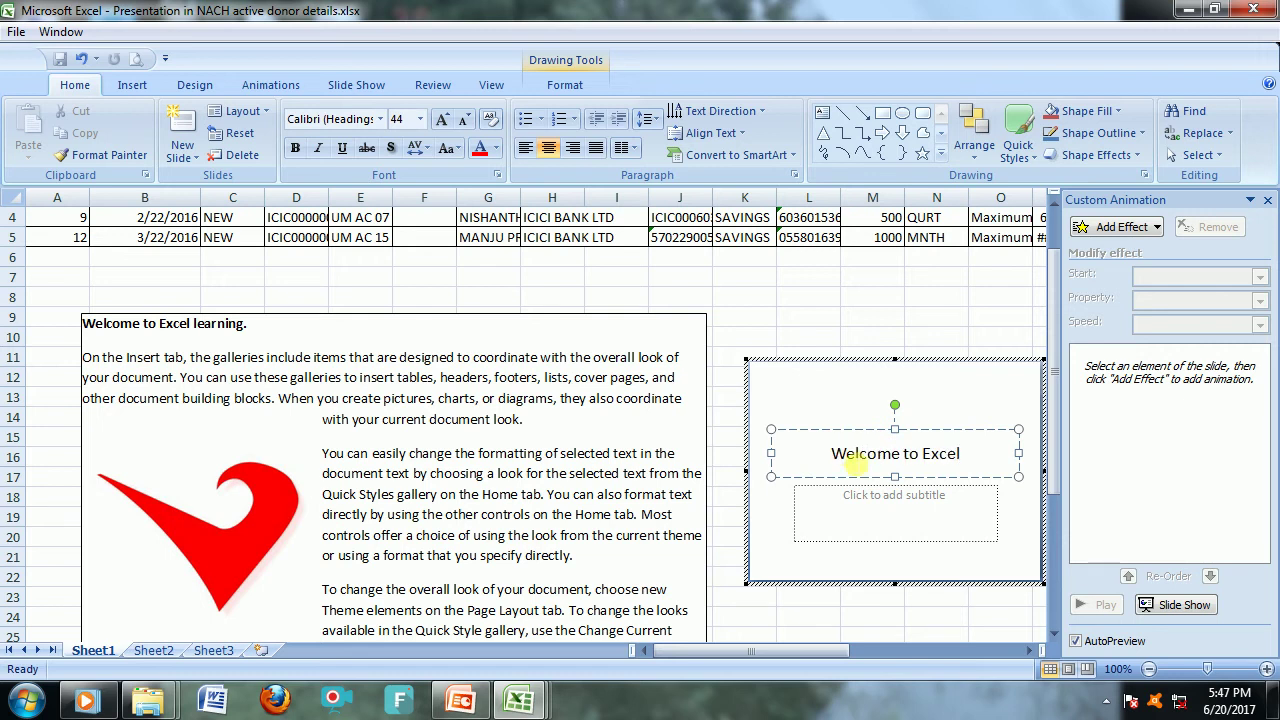
left_click(871, 533)
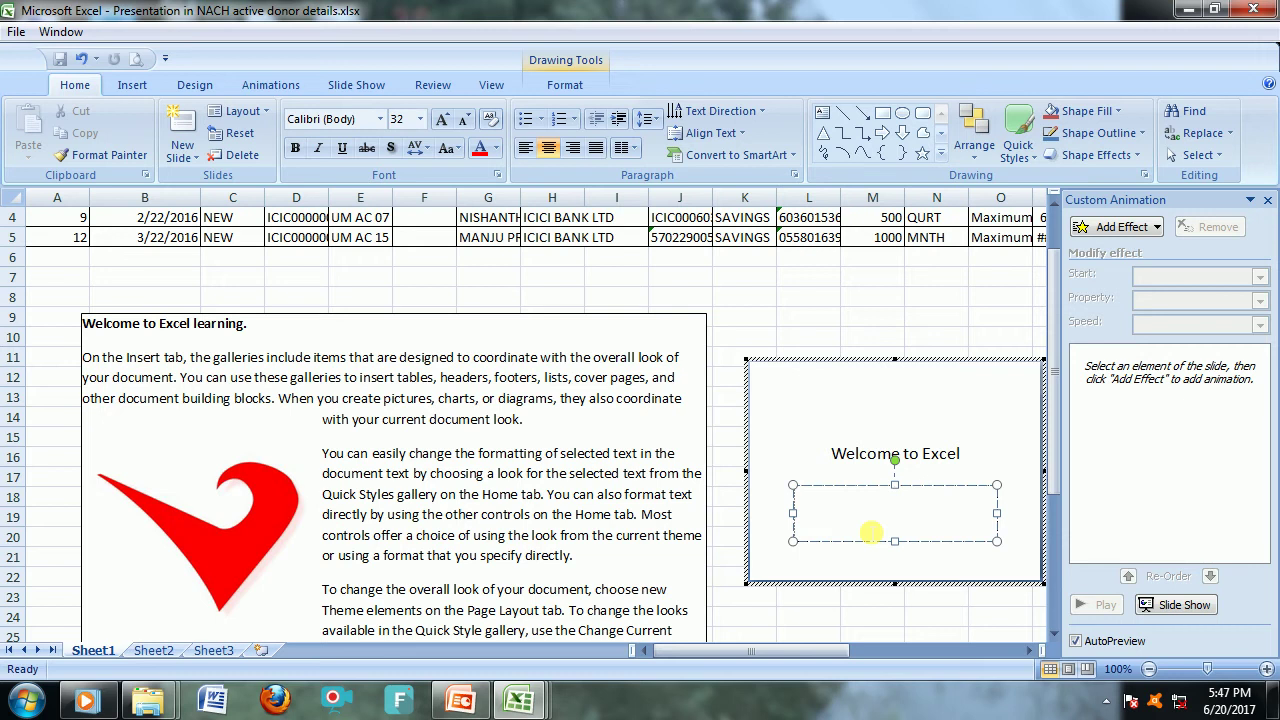
type("Easay")
key("BackSpace")
key("BackSpace")
type("y")
type(" Learning")
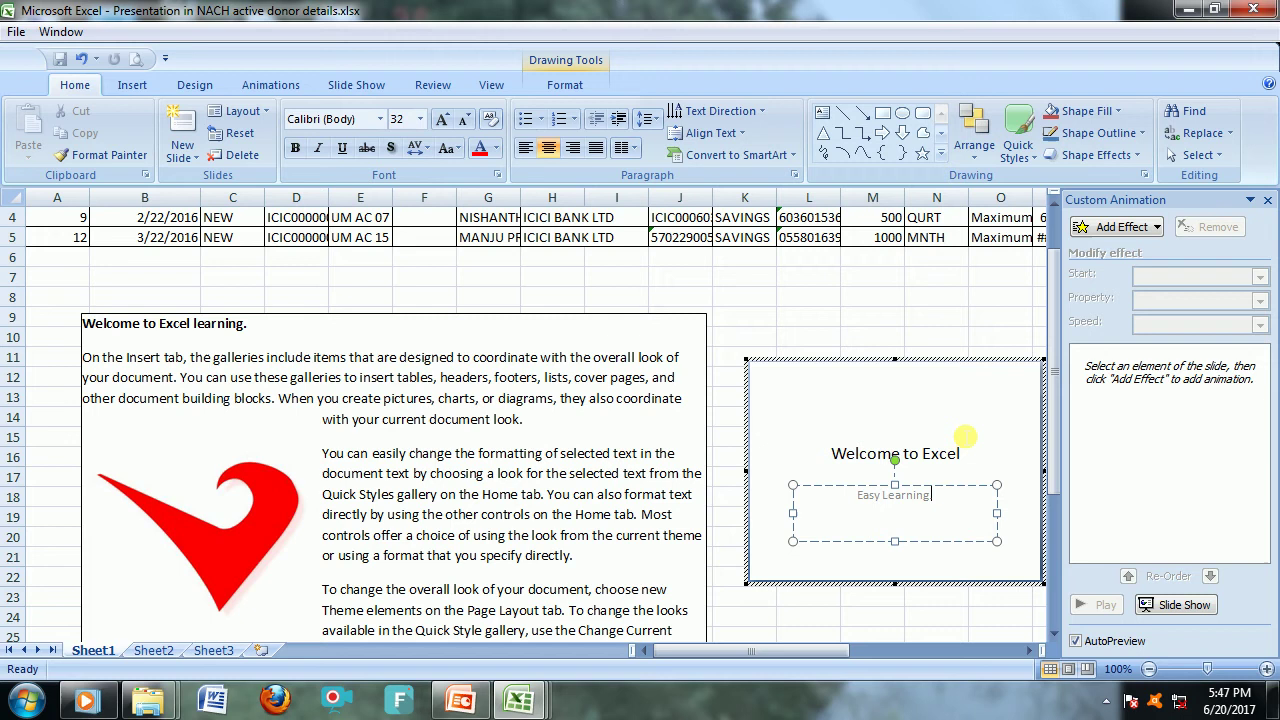
left_click(962, 320)
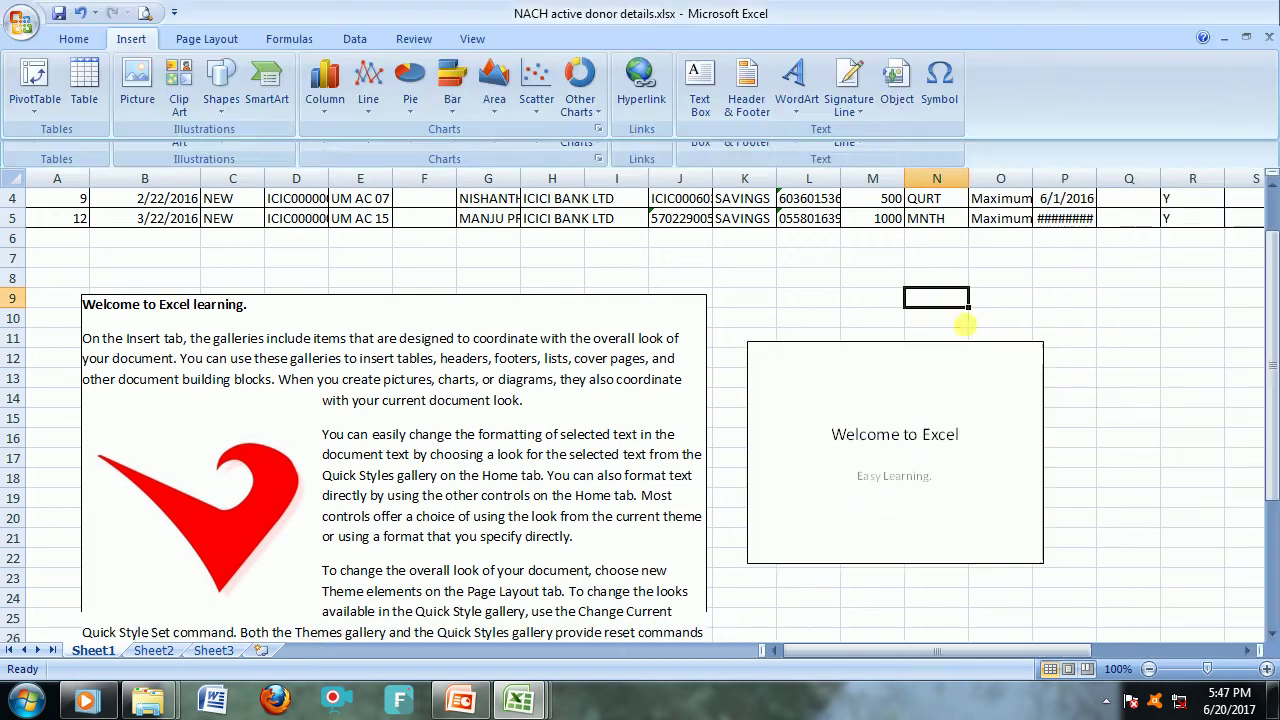
Step: Run the embedded presentation as a slide show, then reopen it via Presentation Object > Edit
double_click(968, 392)
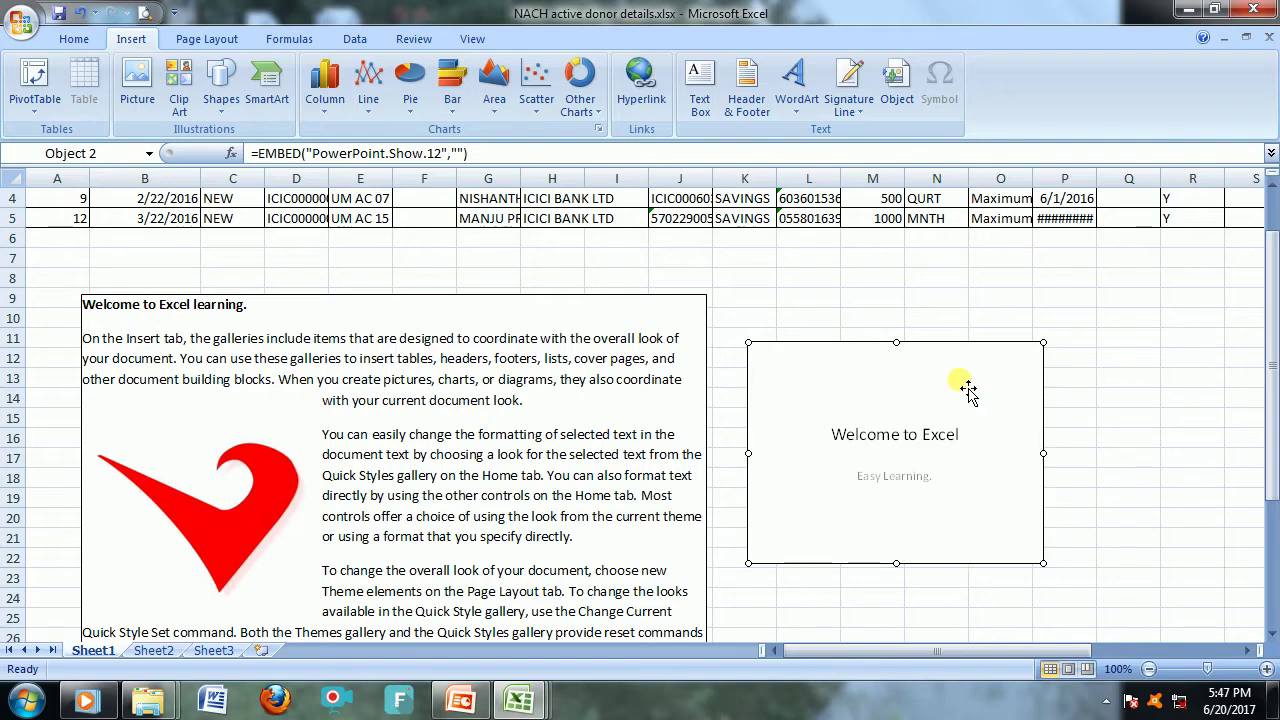
right_click(969, 390)
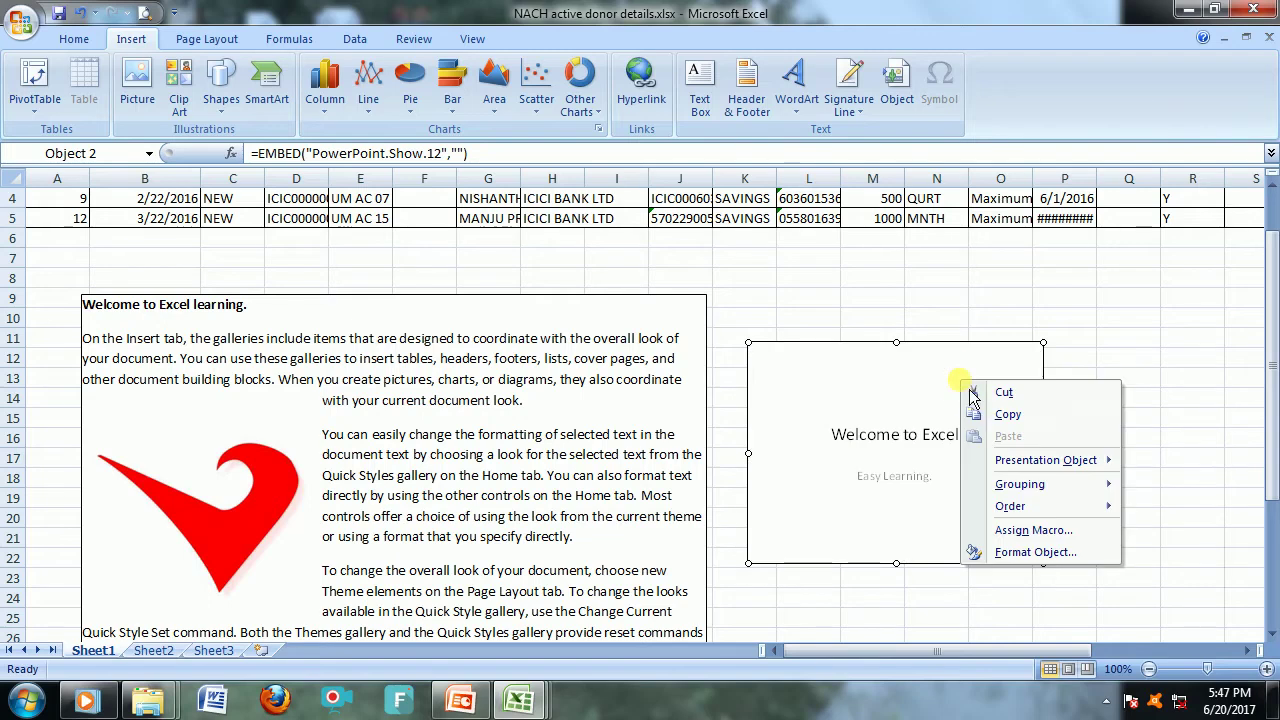
left_click(912, 402)
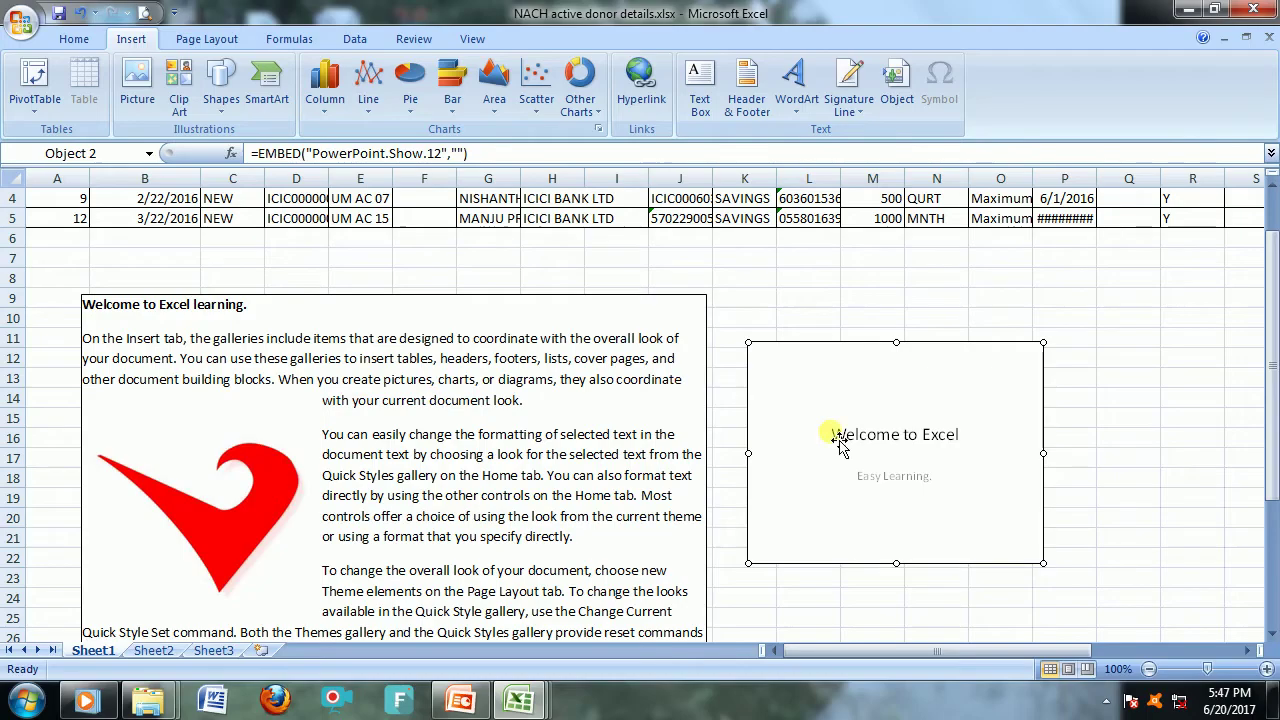
right_click(905, 423)
mouse_move(958, 518)
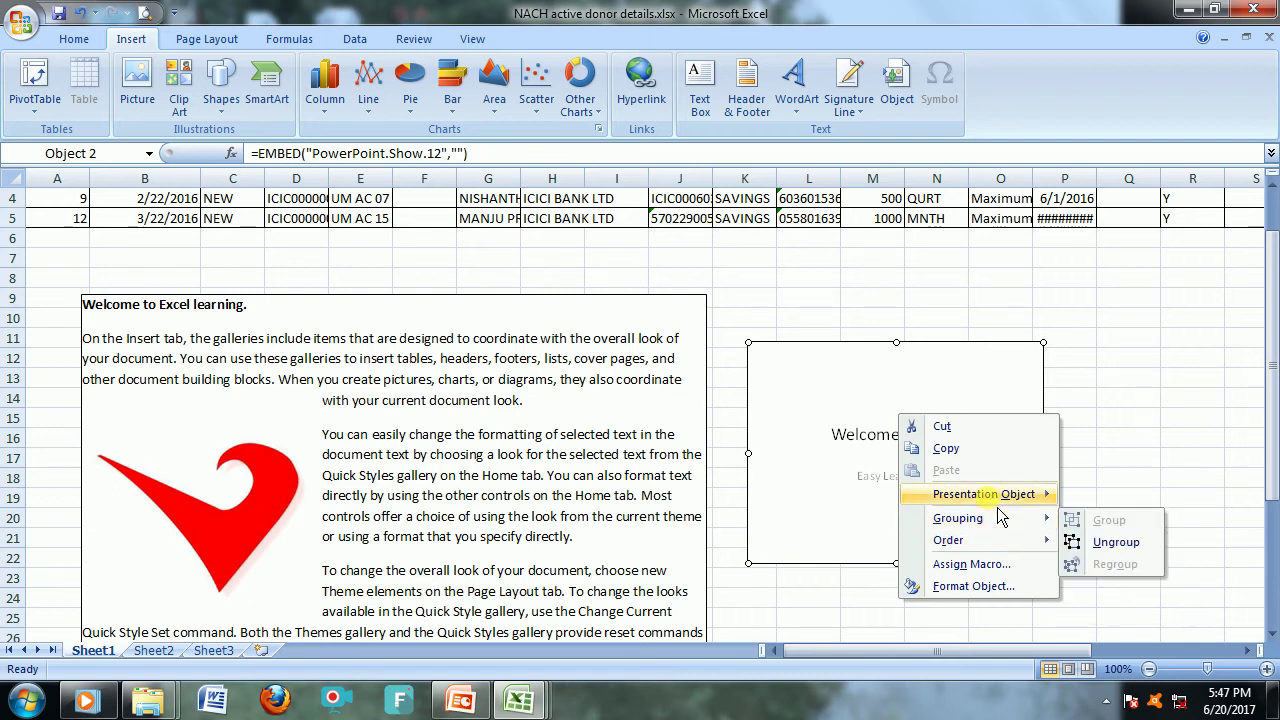
mouse_move(984, 494)
left_click(1138, 520)
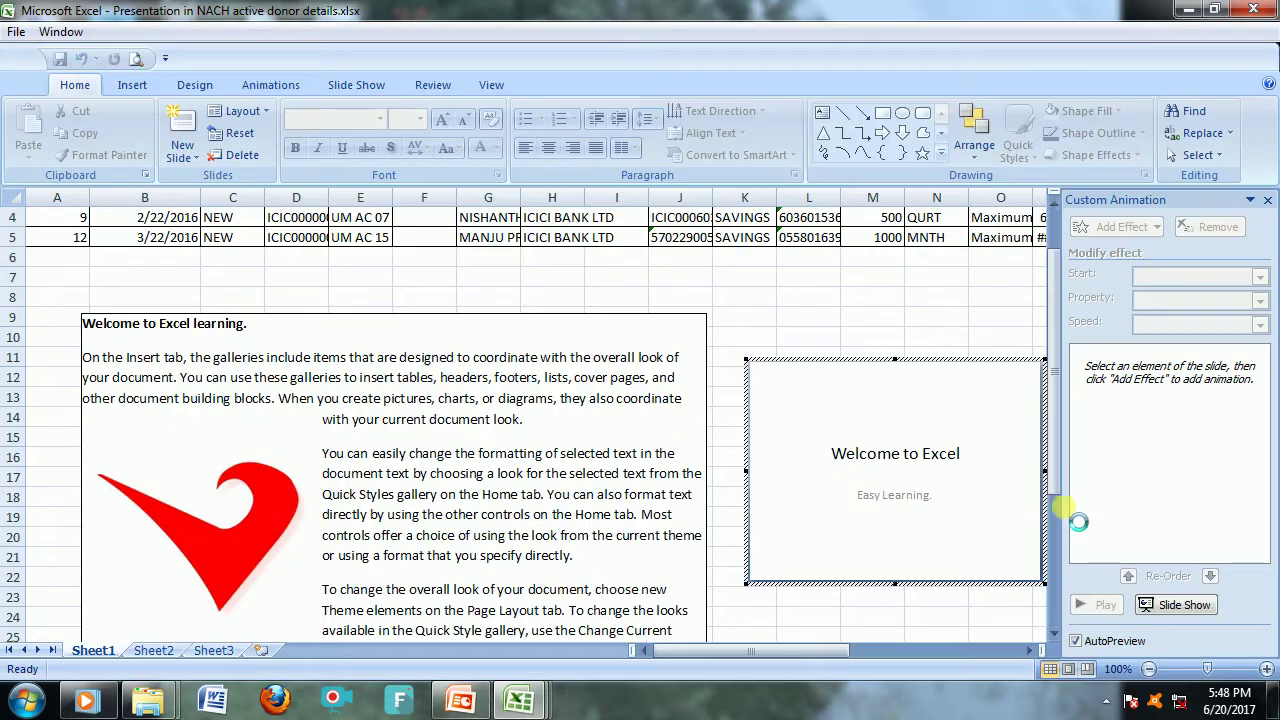
Step: Add a second Title and Content slide to the embedded presentation
left_click(922, 460)
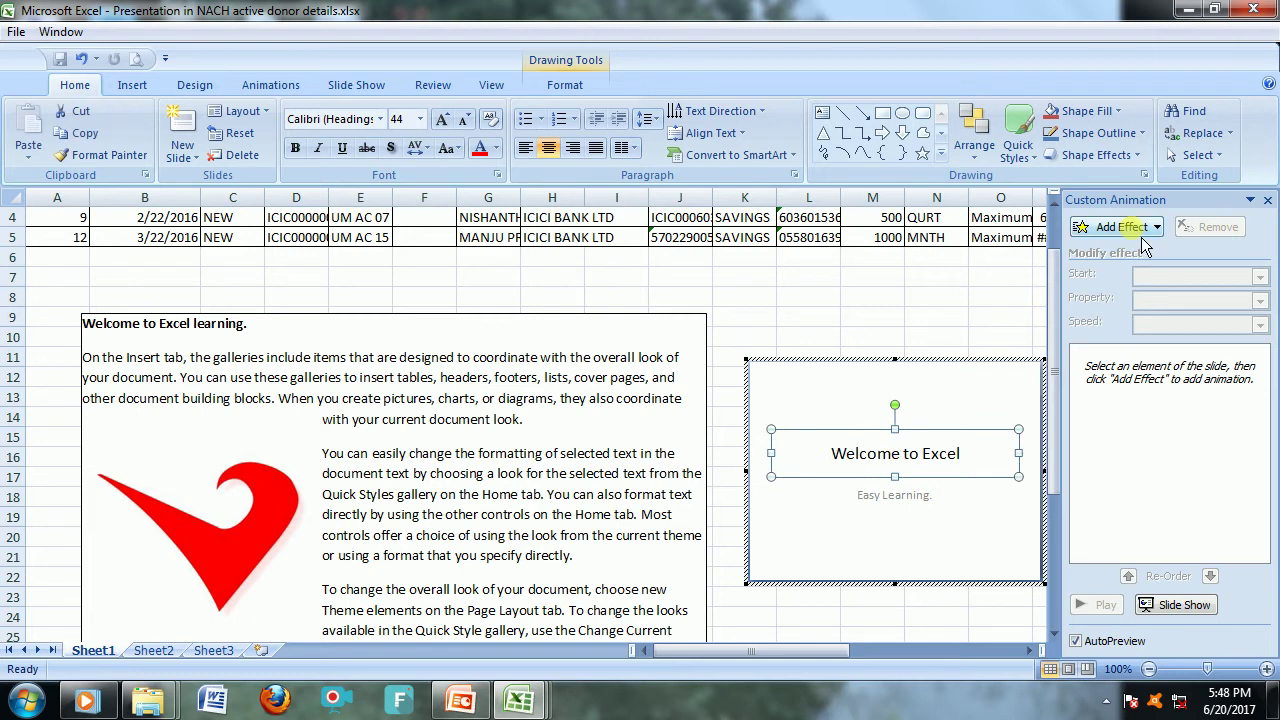
left_click(964, 524)
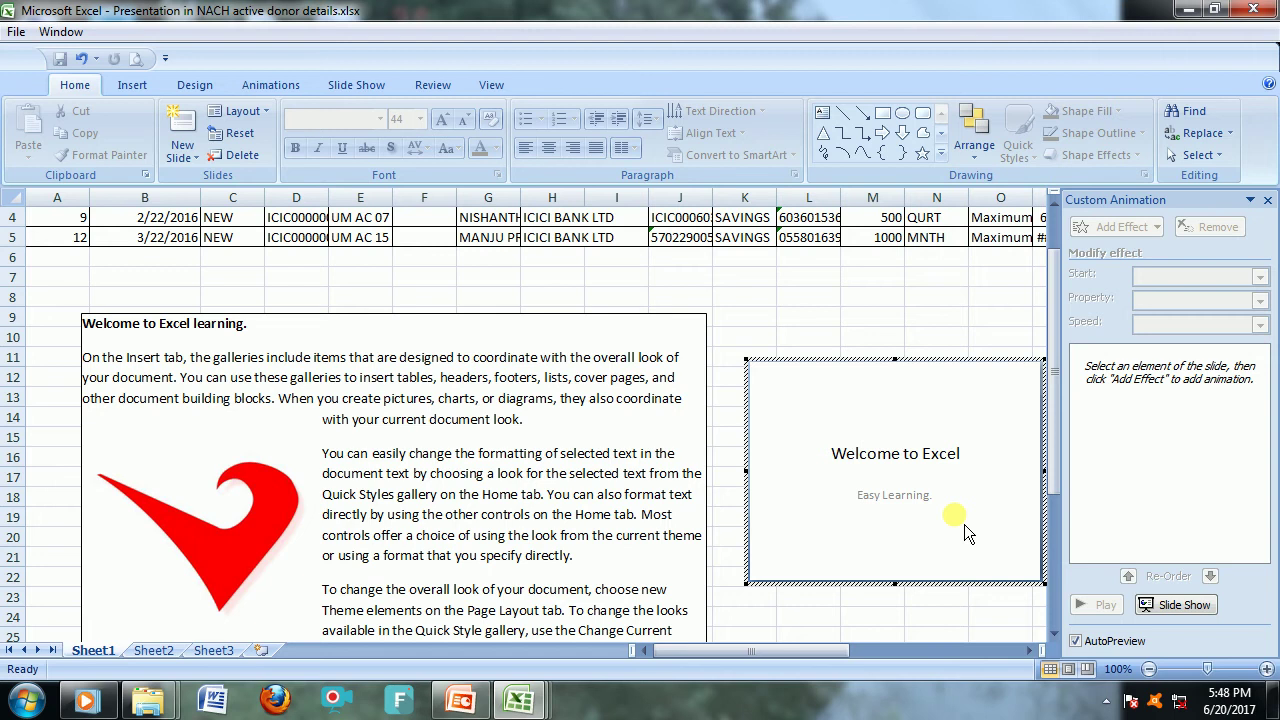
Step: Title the second slide 'Excel chapter 2' and insert 'Only heart UM logo.jpg' in its content area
double_click(964, 524)
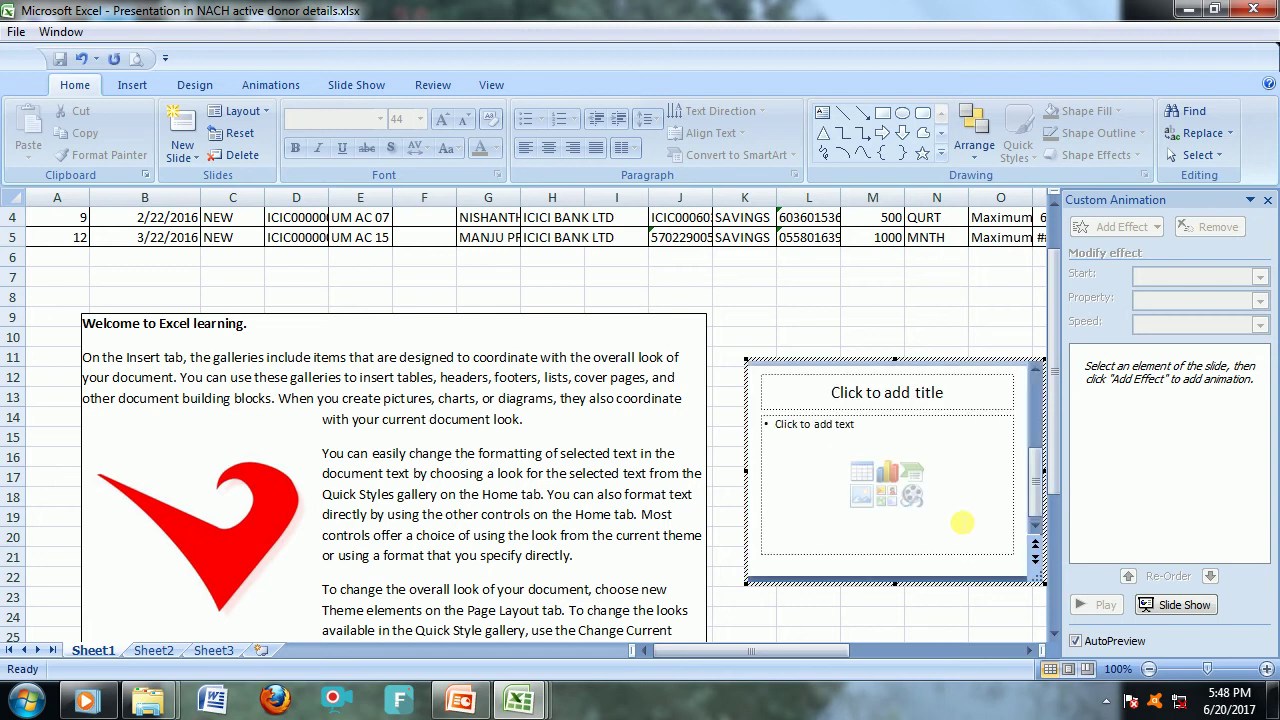
left_click(958, 408)
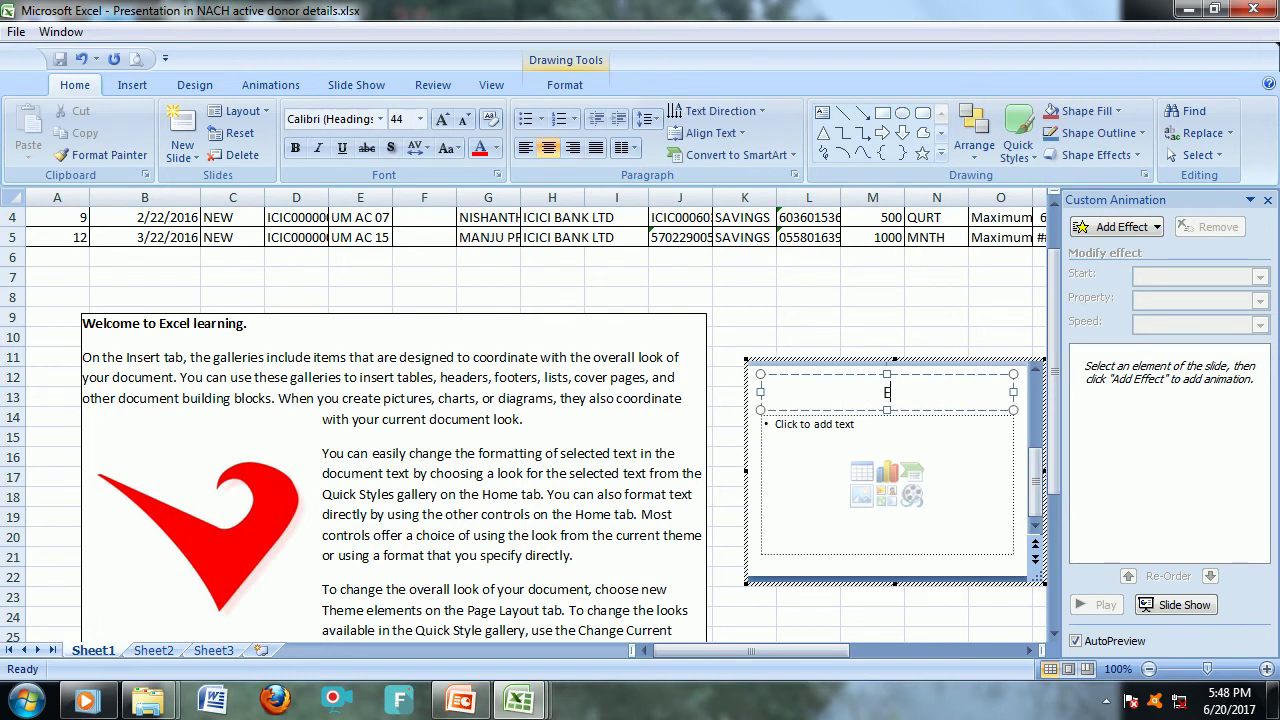
type("Excel ")
type("chapt")
type("er 2")
left_click(866, 512)
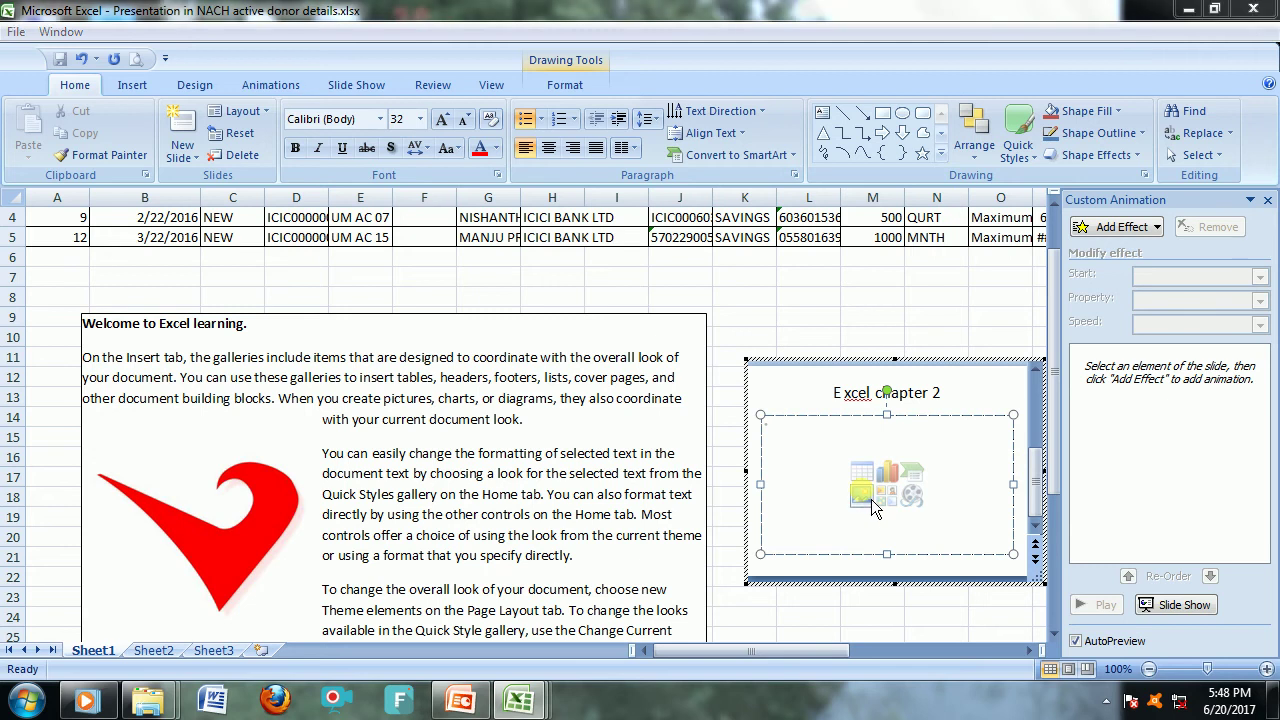
left_click(870, 498)
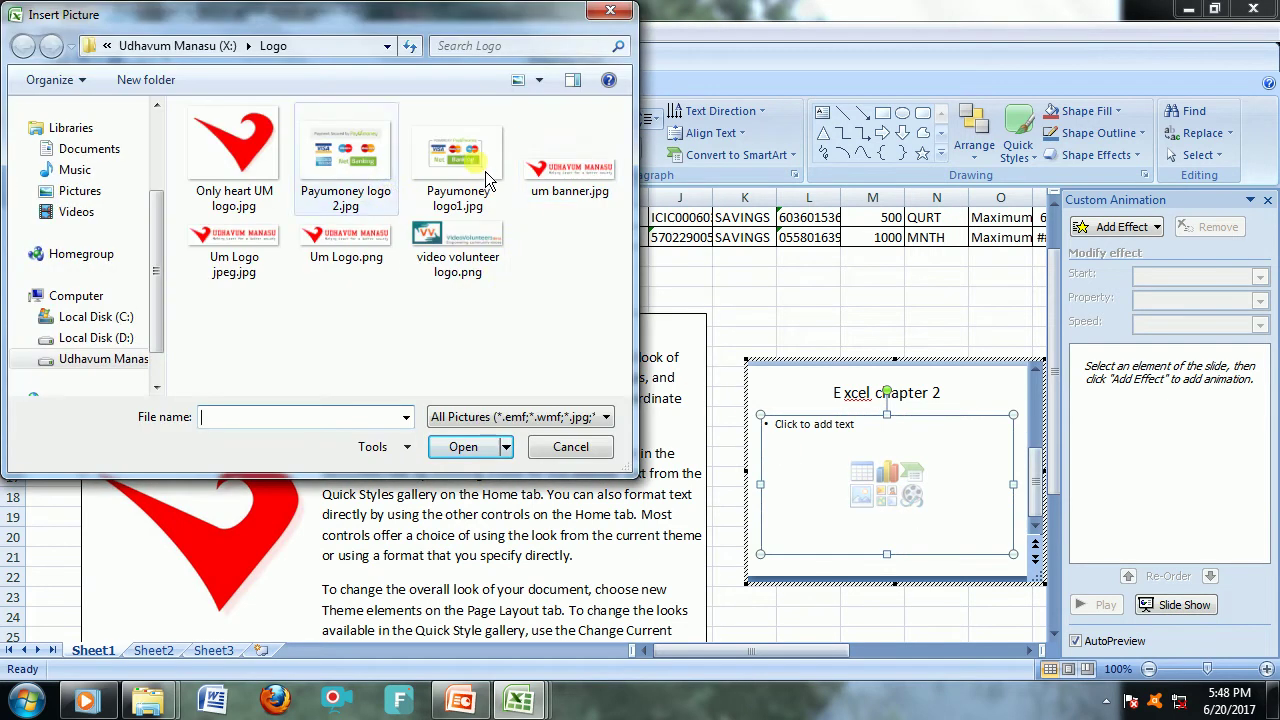
double_click(252, 176)
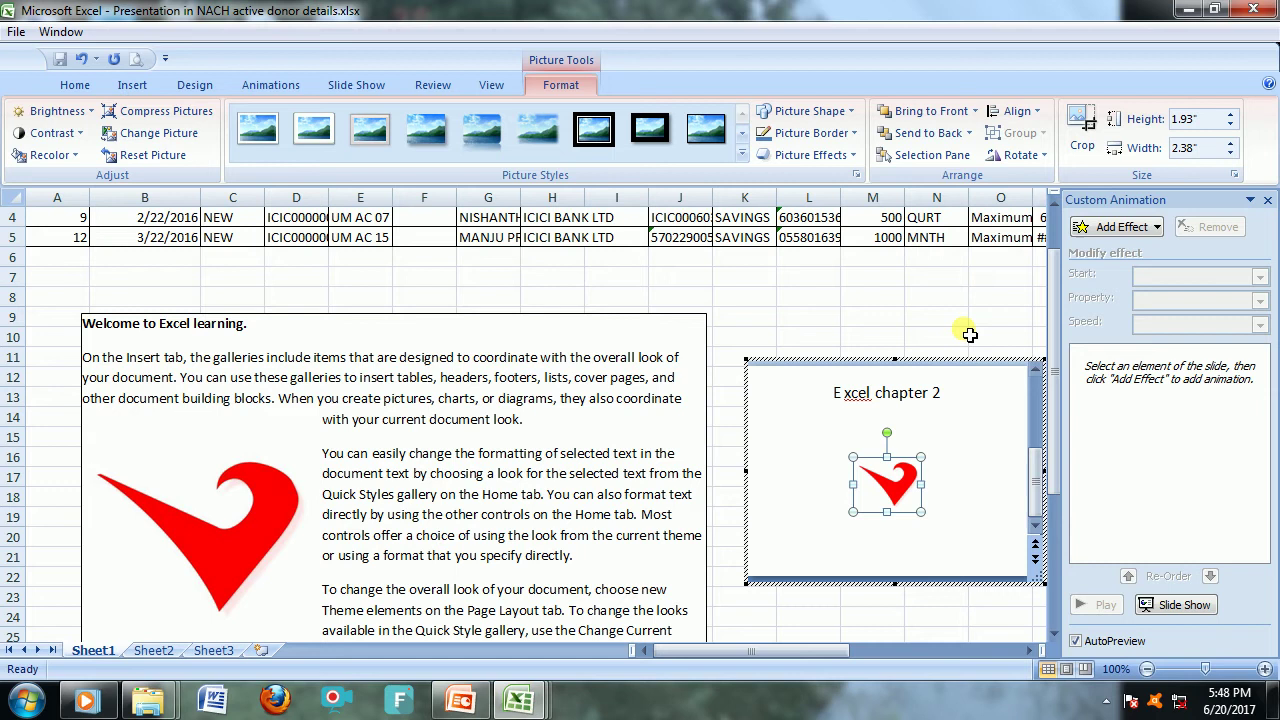
Step: Exit presentation editing and scroll the sheet to view both embedded objects
left_click(955, 320)
scroll(1014, 360, "down", 2)
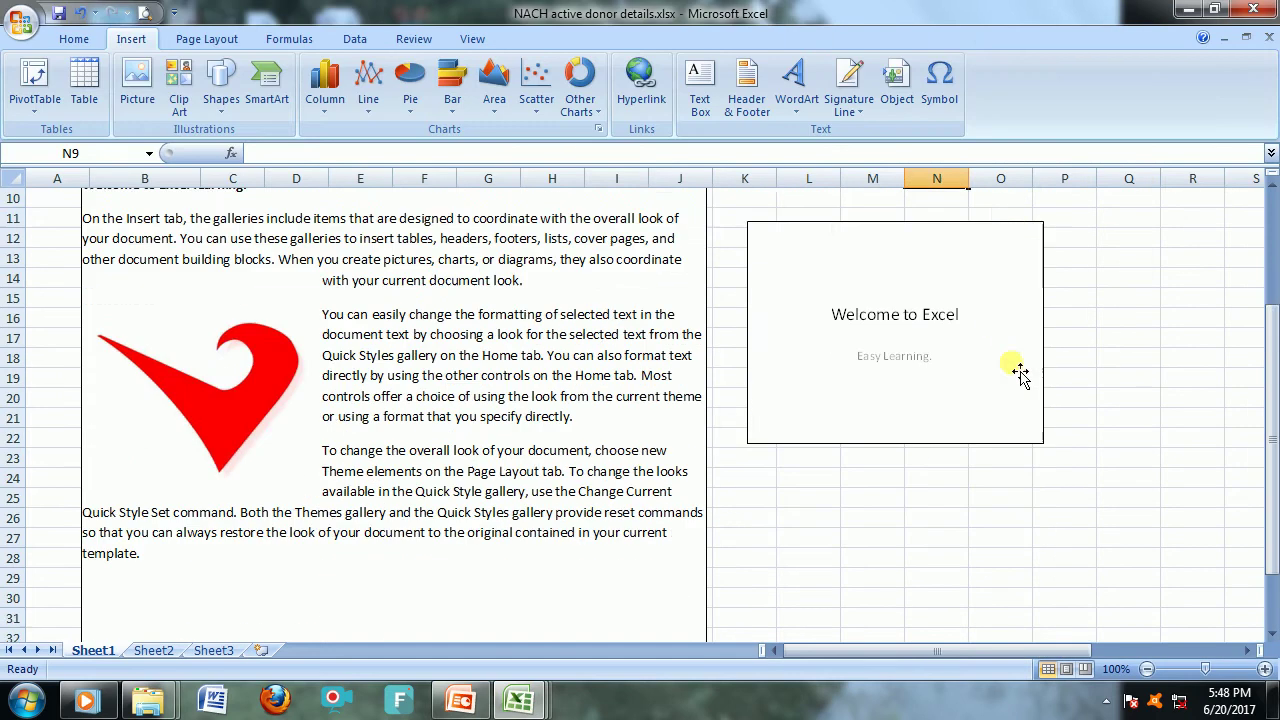
scroll(1150, 362, "down", 1)
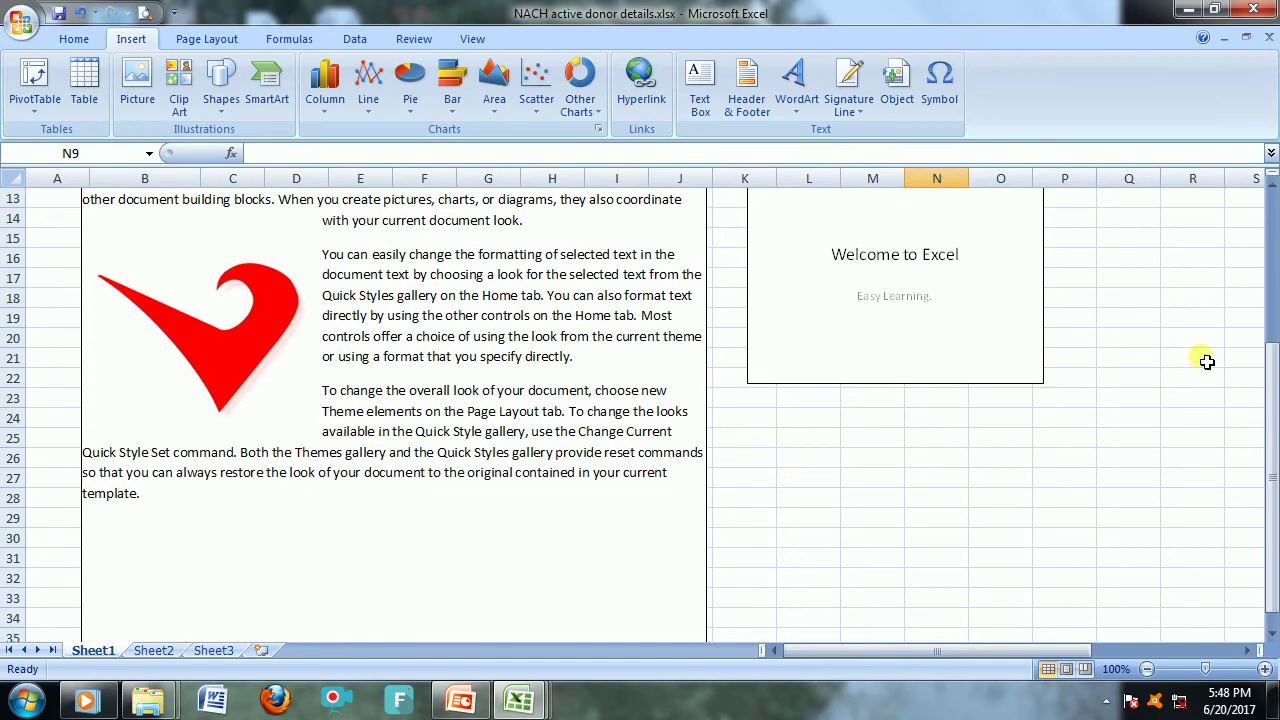
left_click(871, 460)
left_click(763, 443)
scroll(770, 448, "down", 4)
scroll(773, 450, "down", 1)
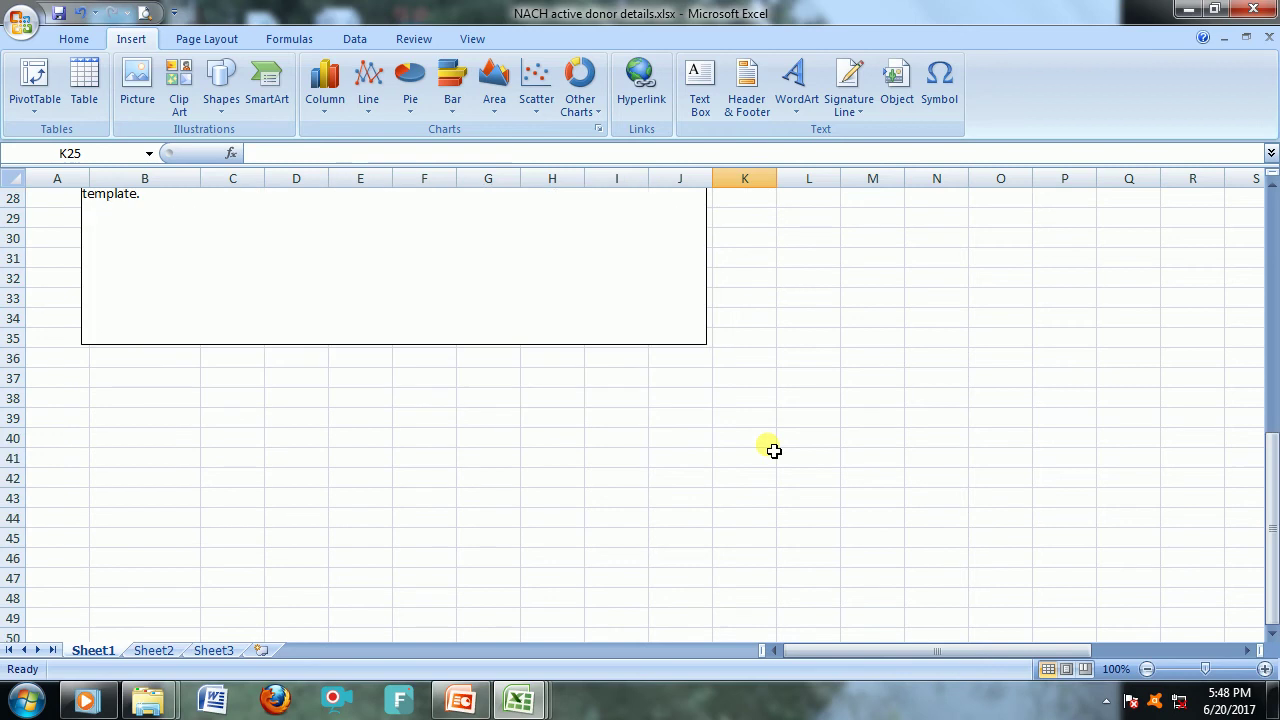
scroll(773, 450, "down", 2)
scroll(773, 450, "down", 1)
scroll(300, 272, "up", 3)
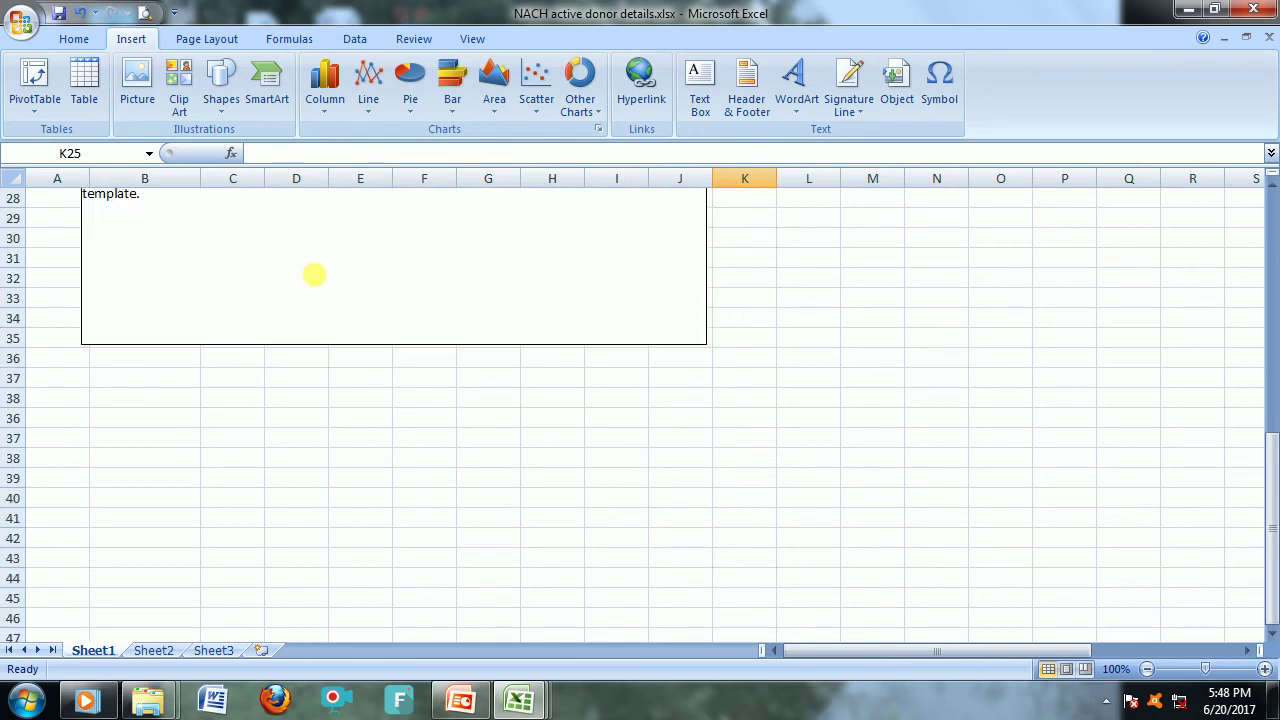
scroll(340, 330, "up", 4)
scroll(363, 371, "up", 2)
scroll(365, 375, "up", 3)
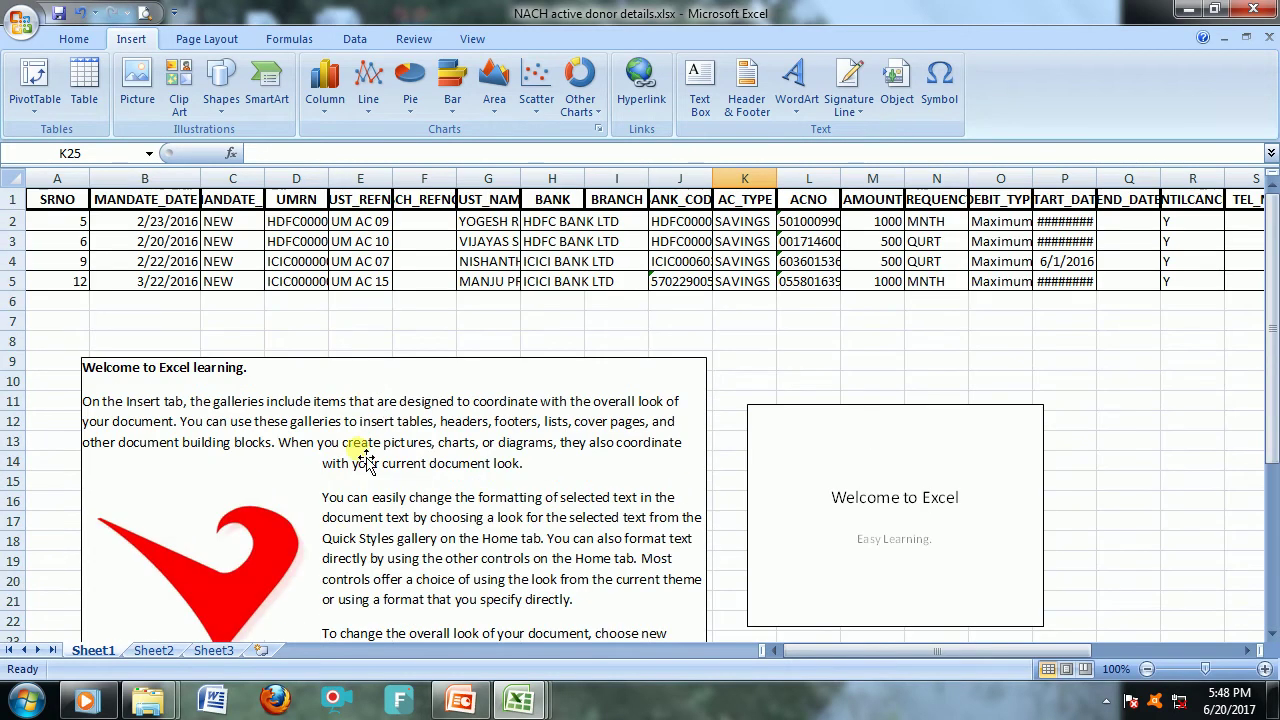
scroll(360, 440, "down", 1)
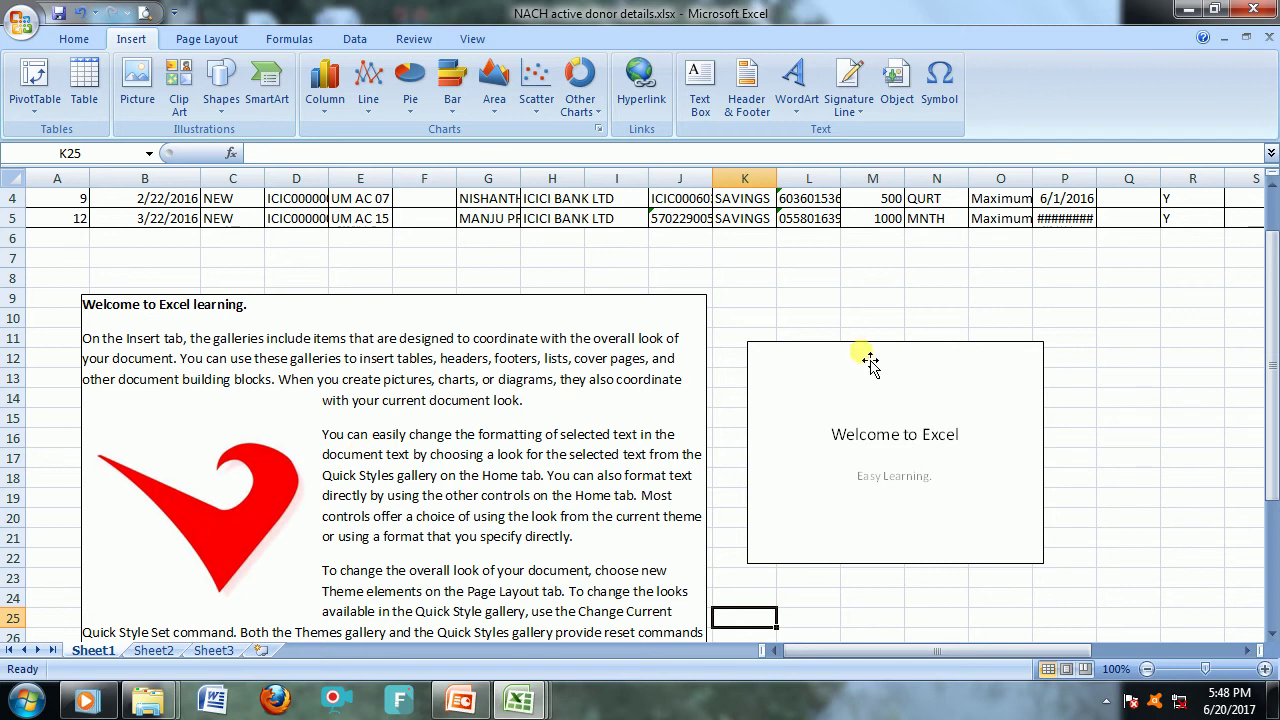
Step: Move the presentation up beside the Word document with their tops aligned
left_click_drag(870, 361, 831, 314)
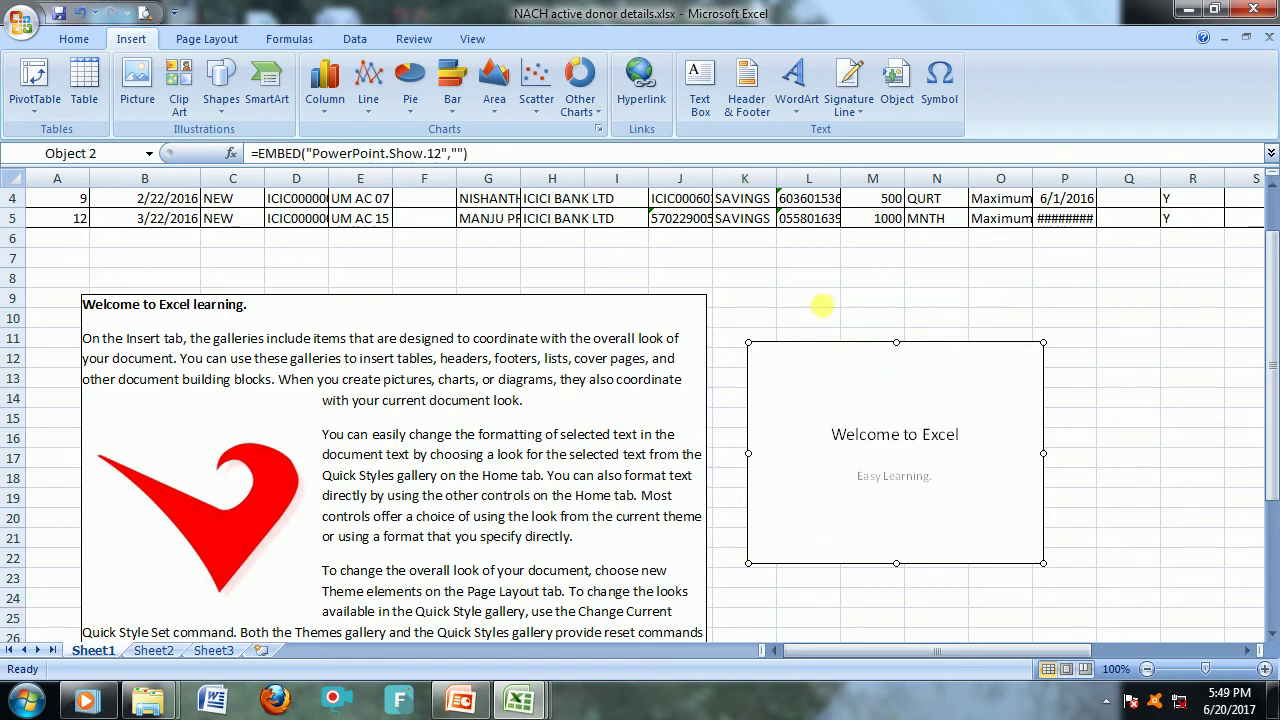
left_click(879, 578)
scroll(886, 575, "down", 1)
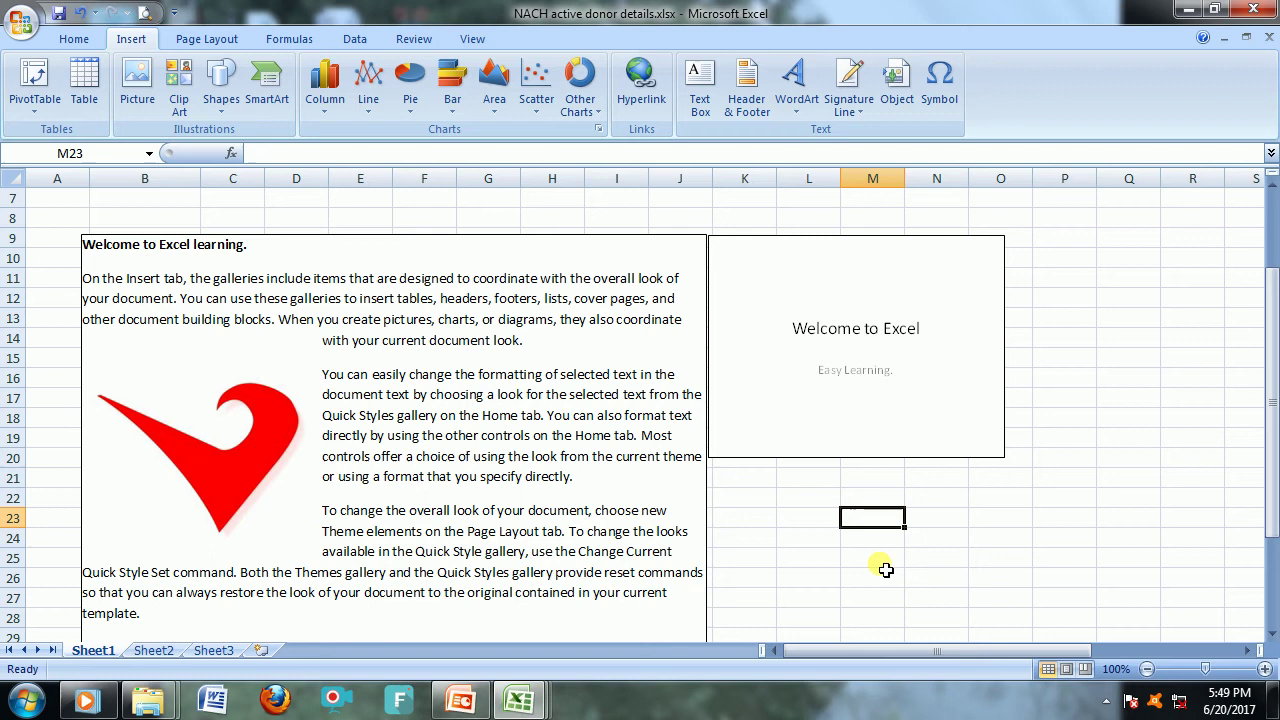
Step: At cell L23, choose 5.4_sample_trust_deed.doc from drive D: as an object to insert from file
left_click(808, 517)
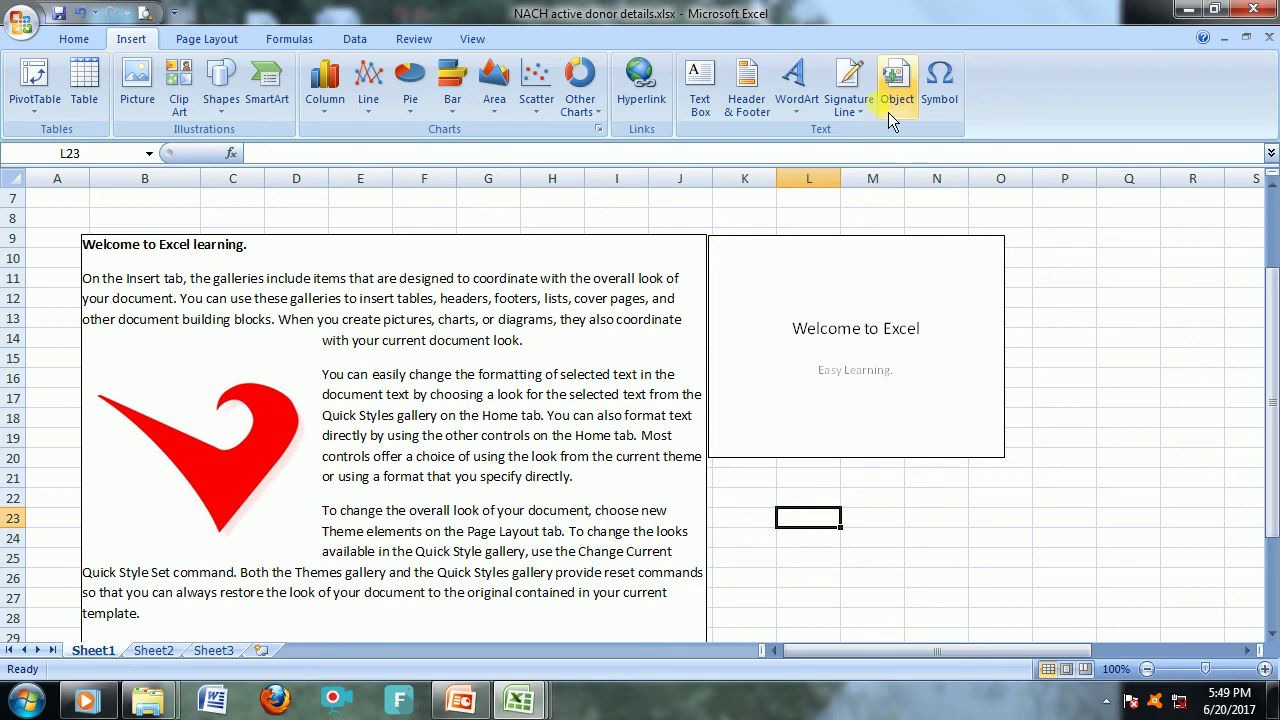
left_click(913, 78)
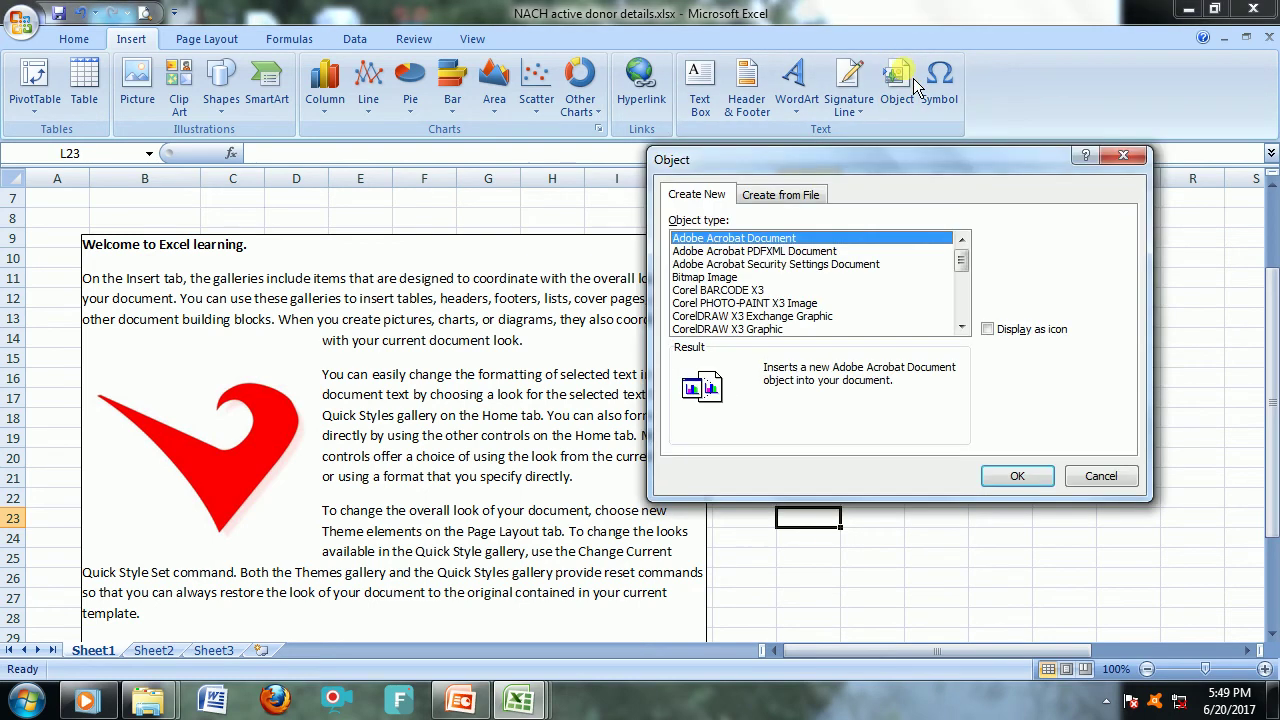
left_click(792, 209)
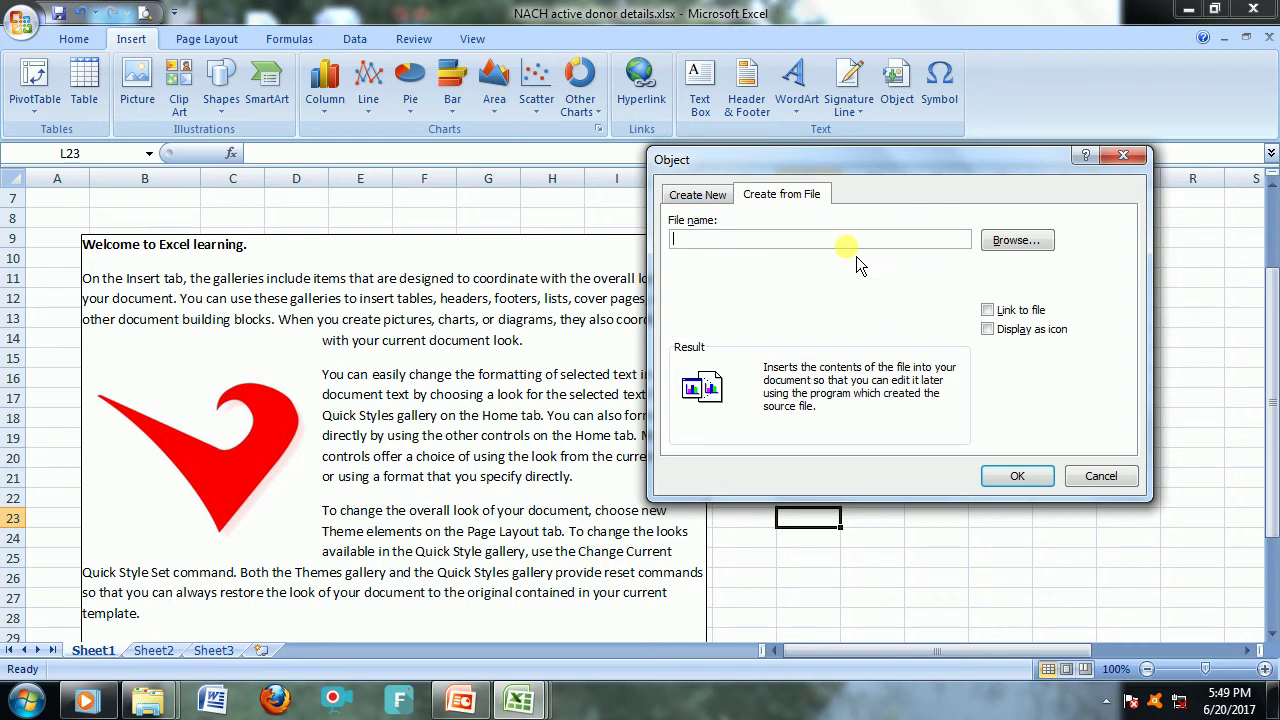
left_click(1012, 242)
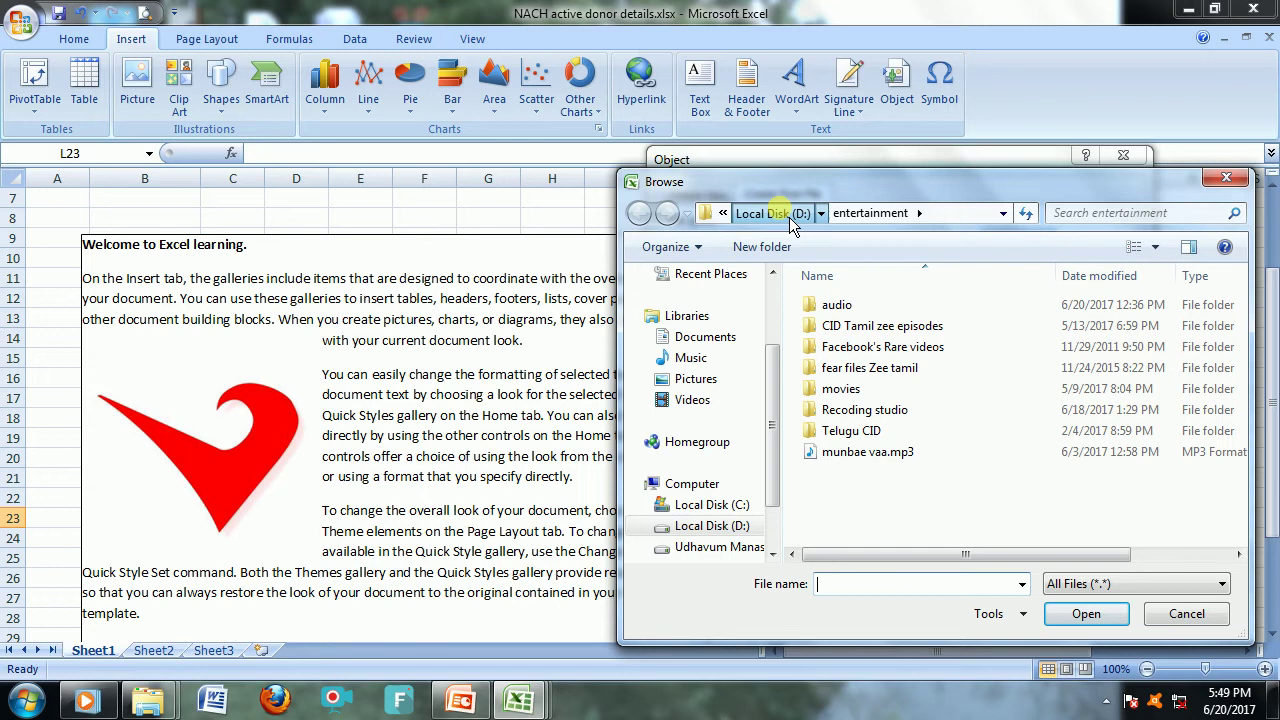
left_click(778, 212)
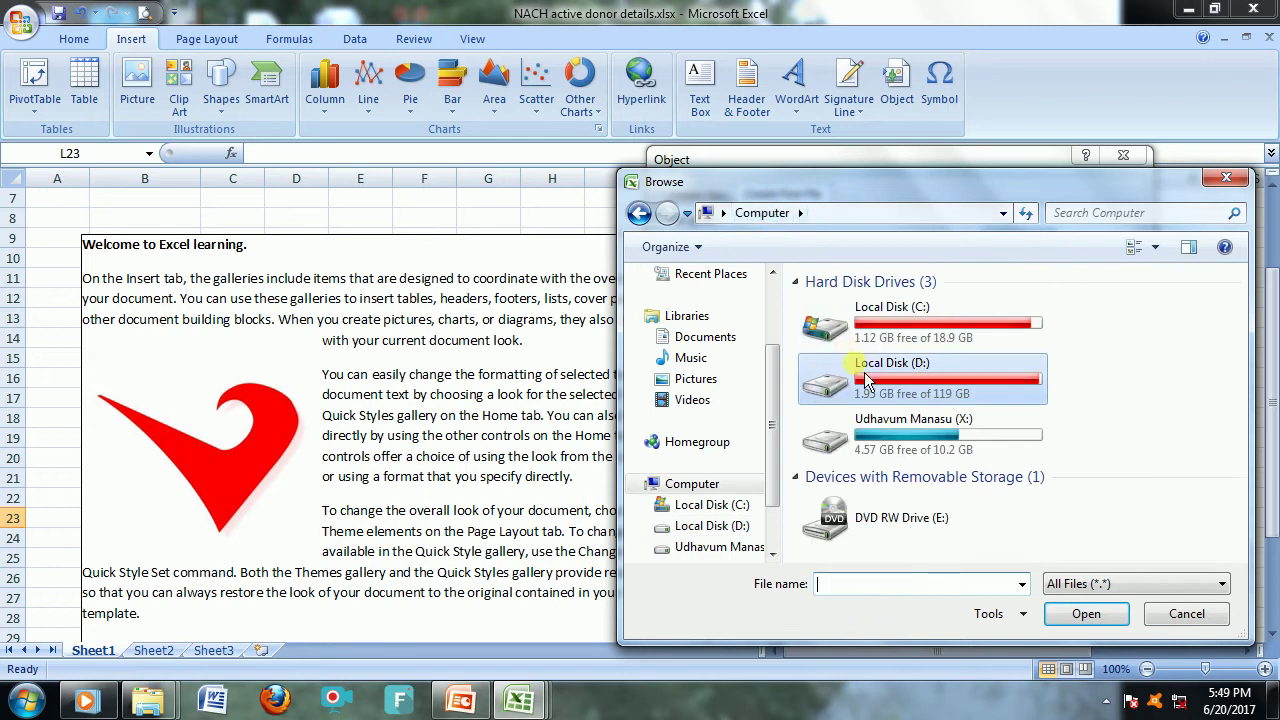
double_click(864, 376)
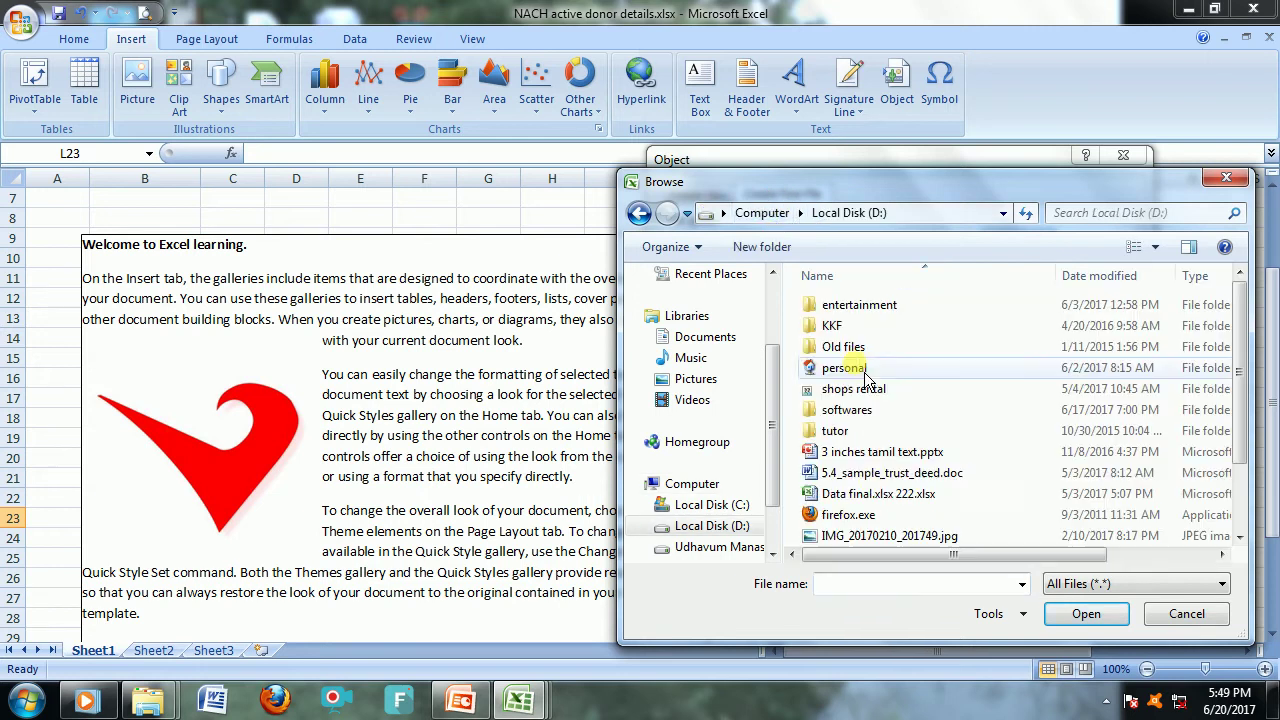
double_click(855, 473)
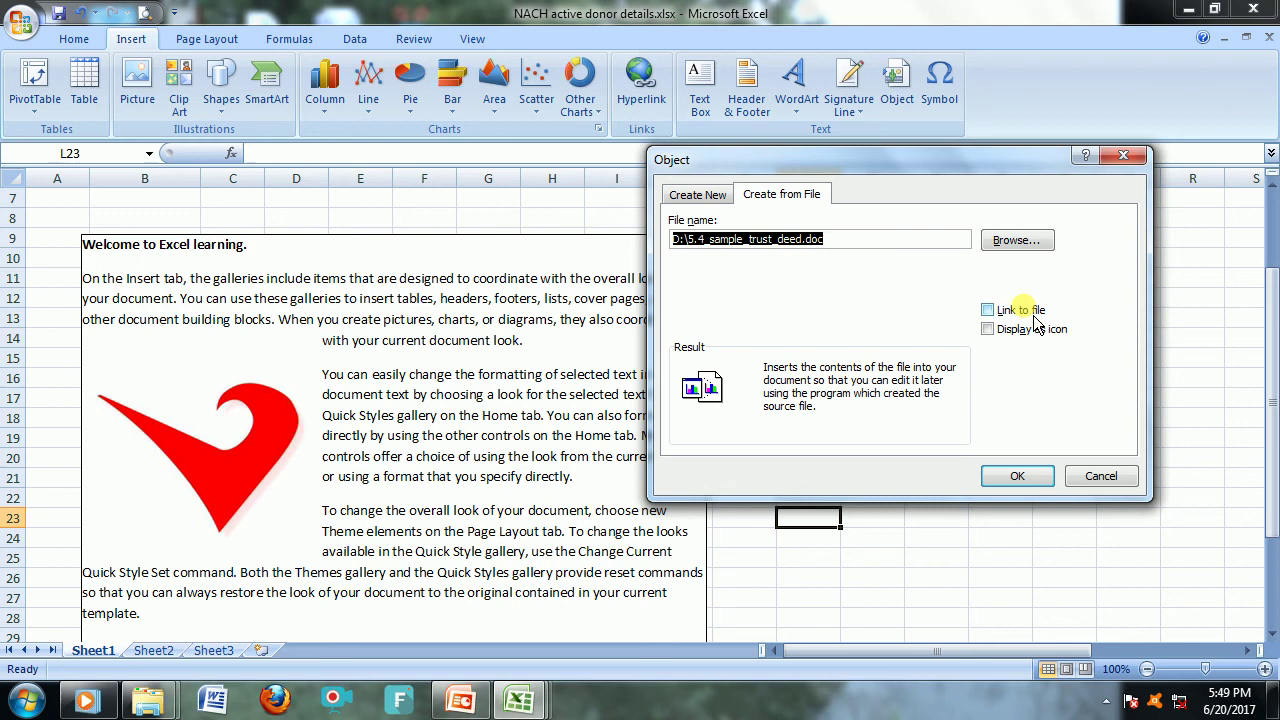
Step: Set the trust deed object to display as an unlinked Word icon
left_click(1015, 309)
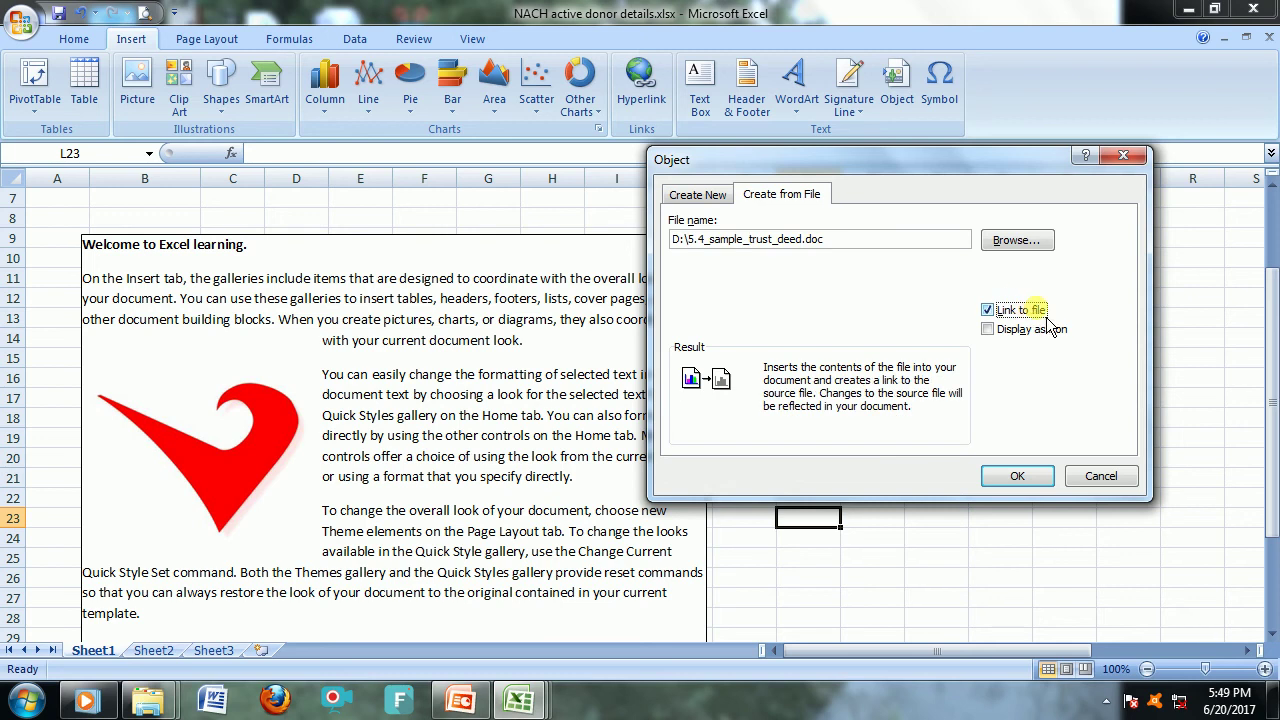
left_click(1025, 333)
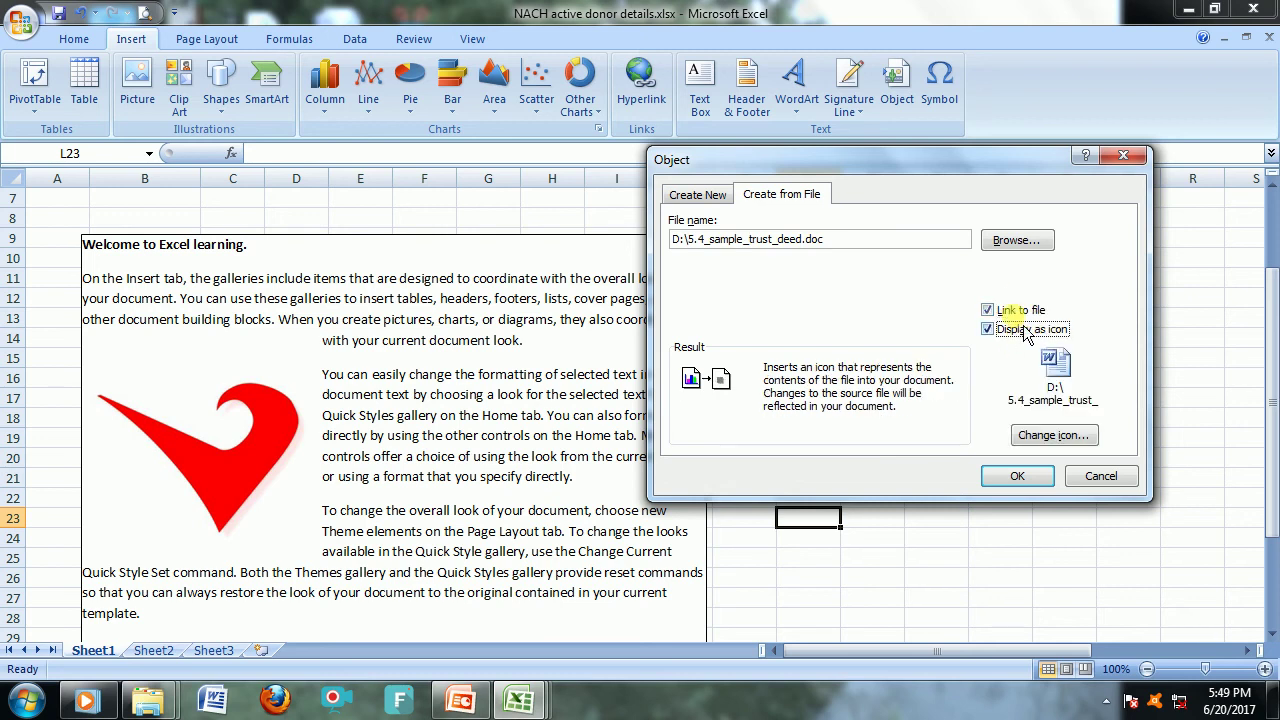
left_click(1012, 310)
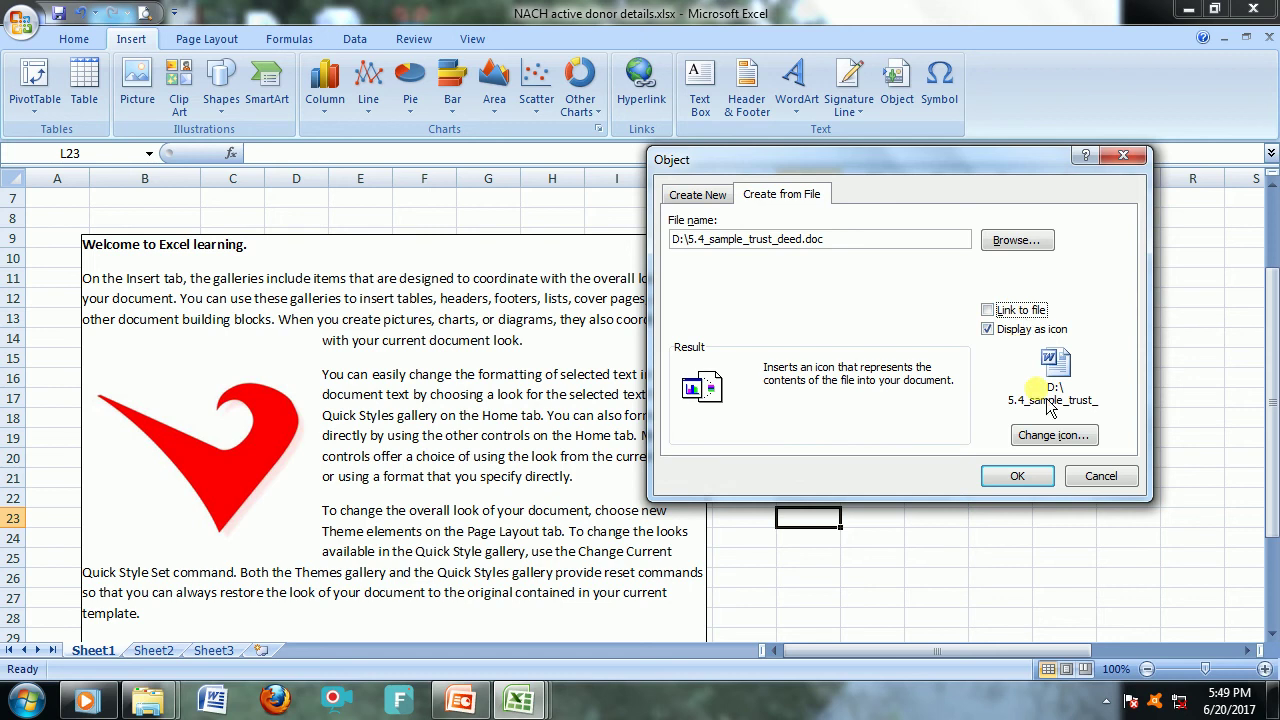
left_click(1053, 435)
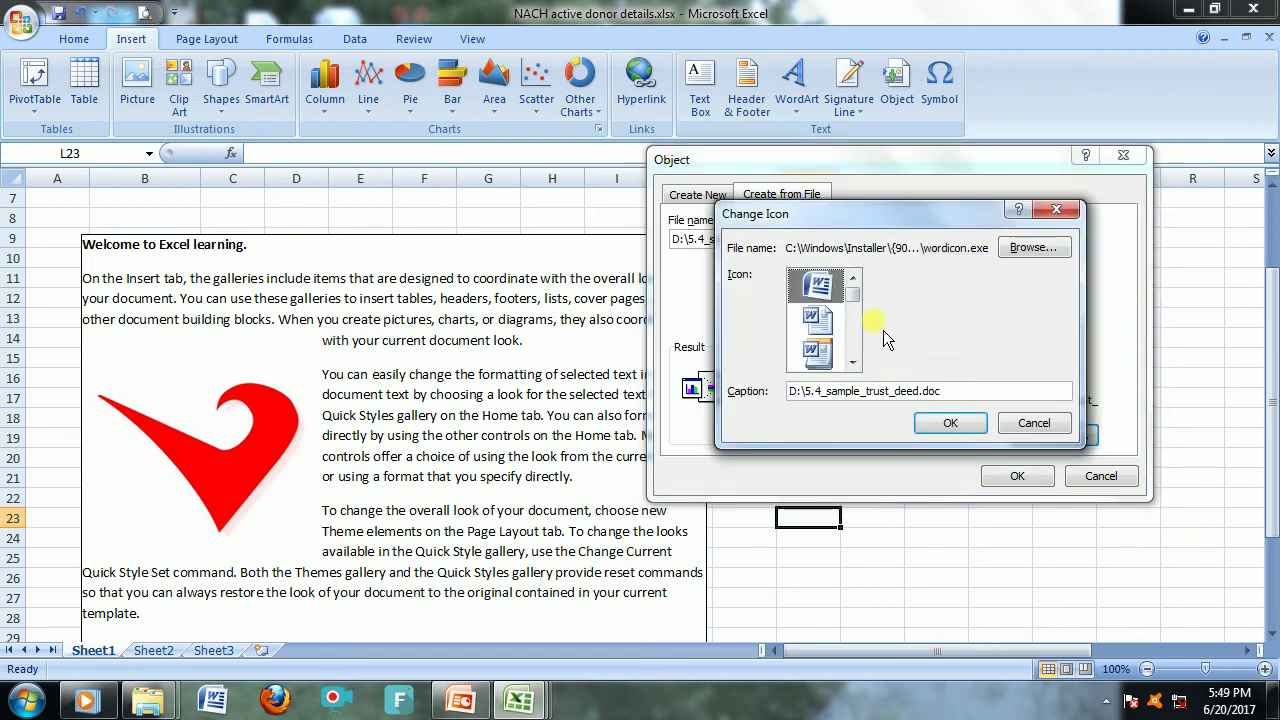
left_click(810, 328)
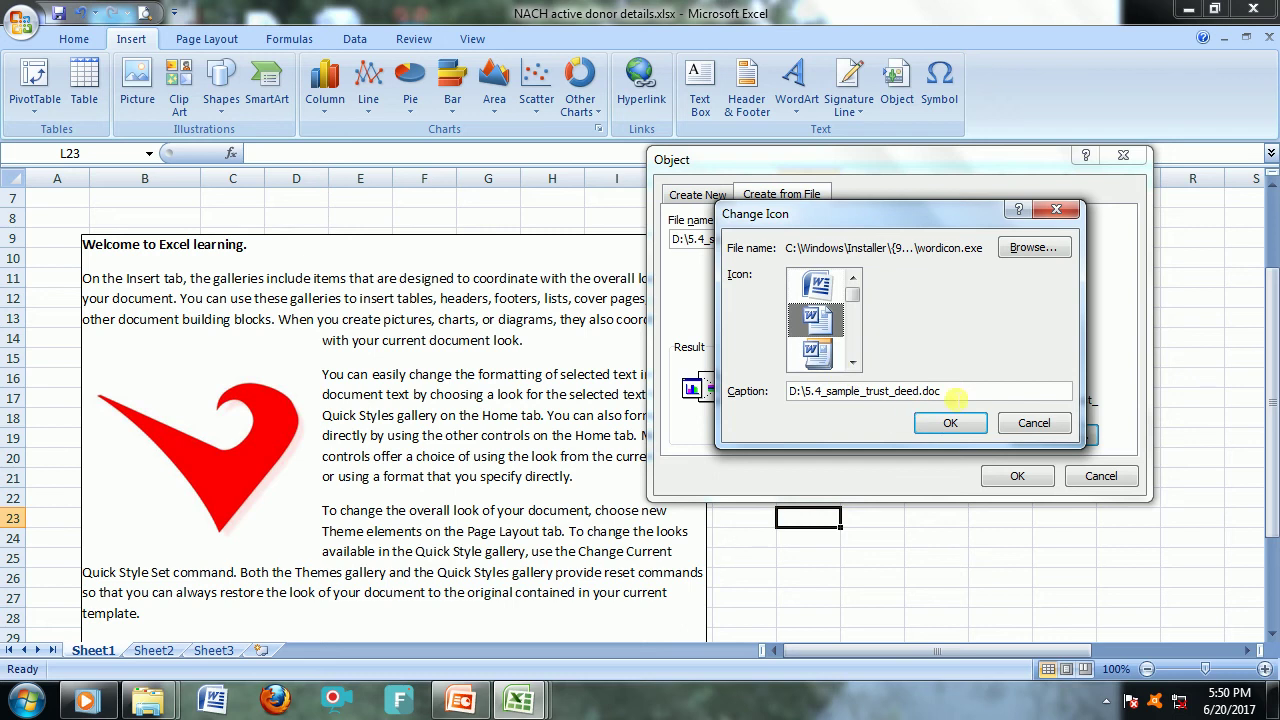
Step: Change the icon caption to 'Double click to open'
left_click_drag(966, 399, 777, 393)
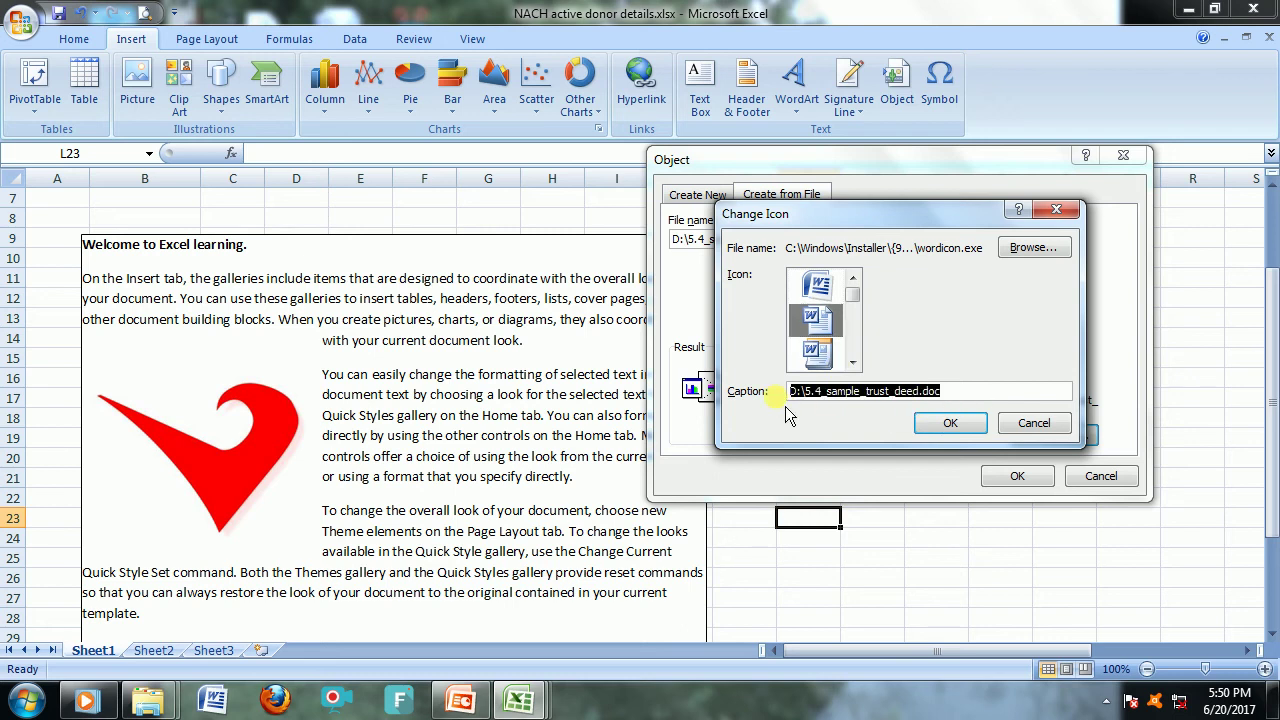
type("Dou")
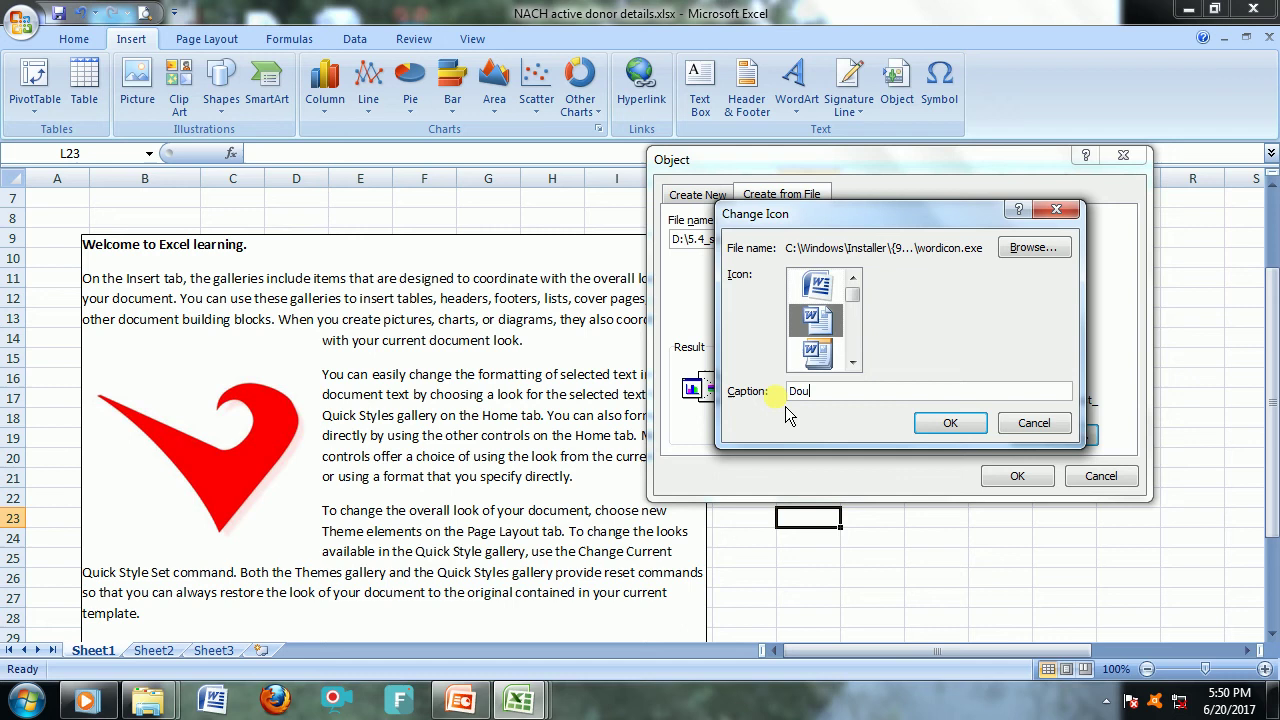
type("ble ")
type("click to ope")
type("n the fil")
key("BackSpace")
key("BackSpace")
key("BackSpace")
key("BackSpace")
key("BackSpace")
key("BackSpace")
left_click(950, 425)
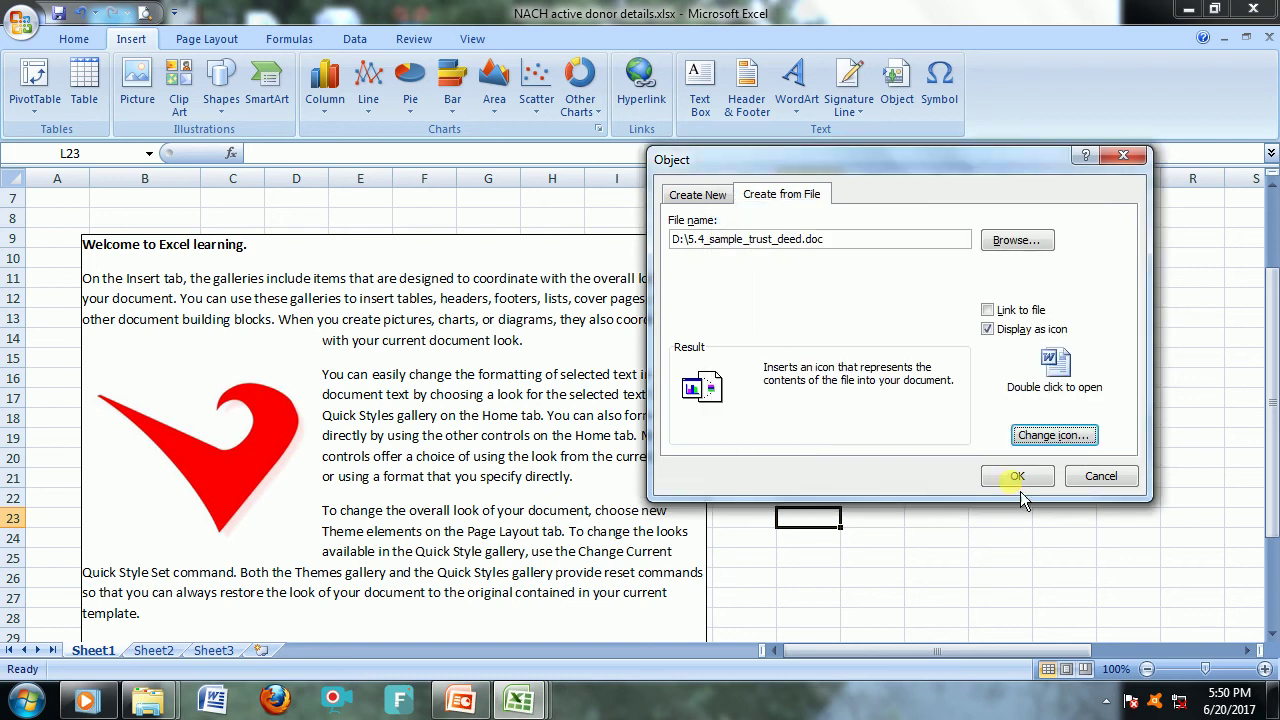
Step: Insert the captioned Word icon, nudge it slightly left, and select it
left_click(1018, 478)
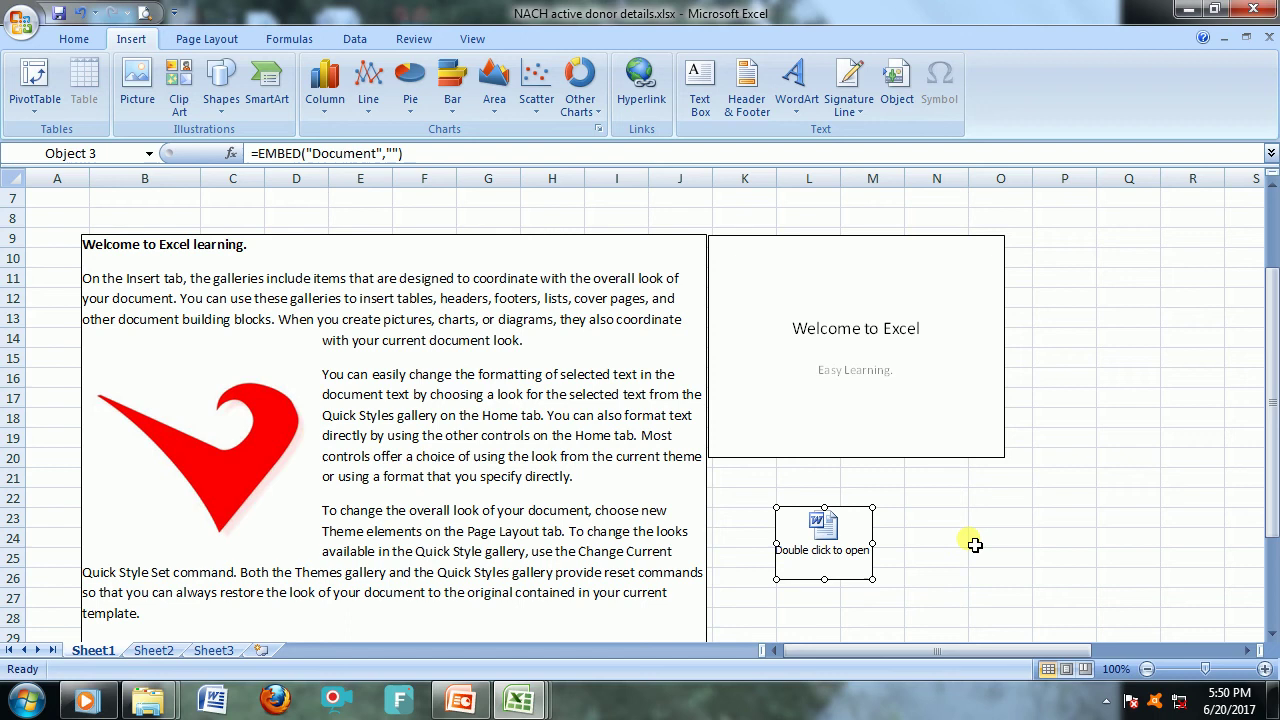
left_click_drag(843, 540, 813, 540)
left_click(915, 538)
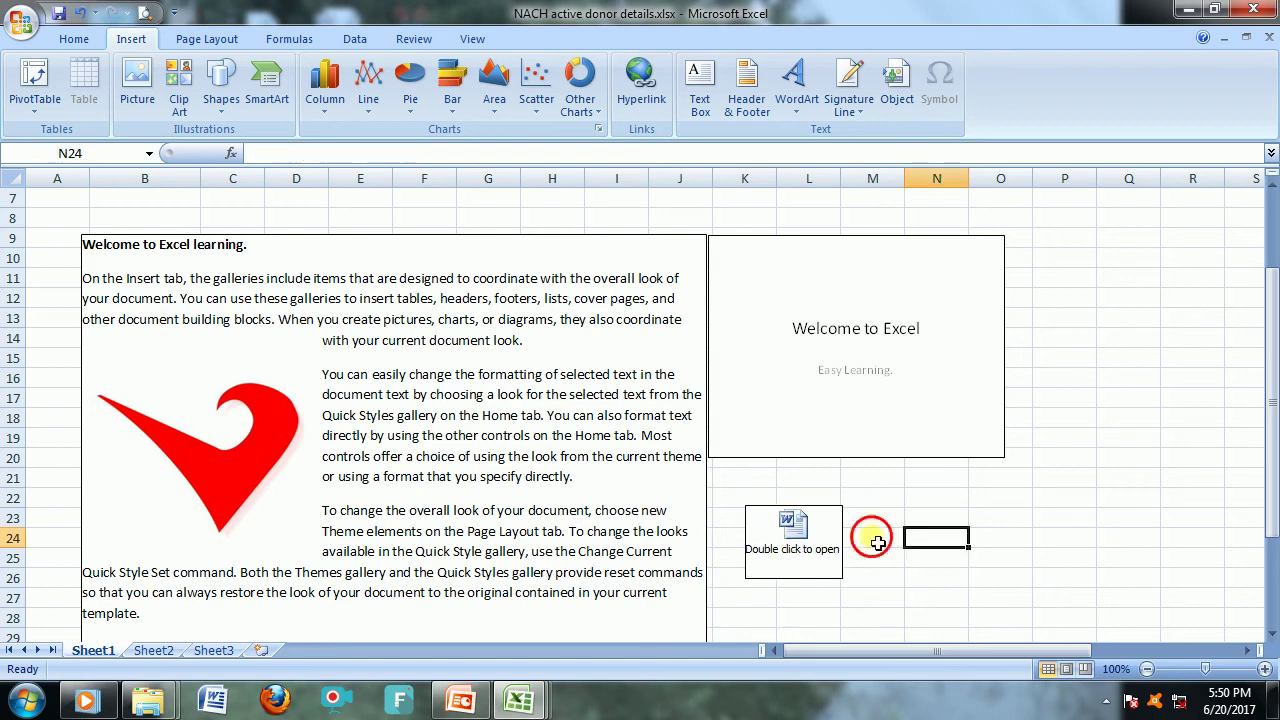
left_click(809, 545)
Step: Open the embedded trust deed in Word and return to the top of the document
double_click(812, 553)
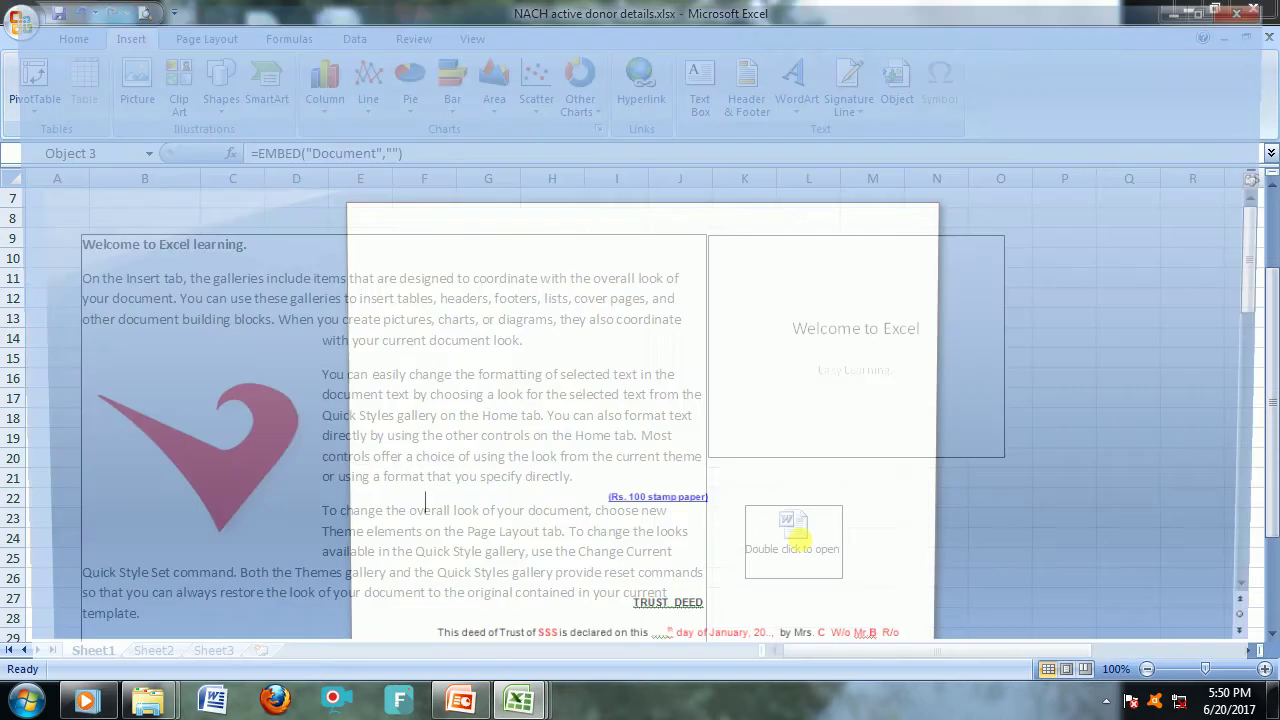
scroll(808, 547, "down", 5)
scroll(806, 543, "down", 5)
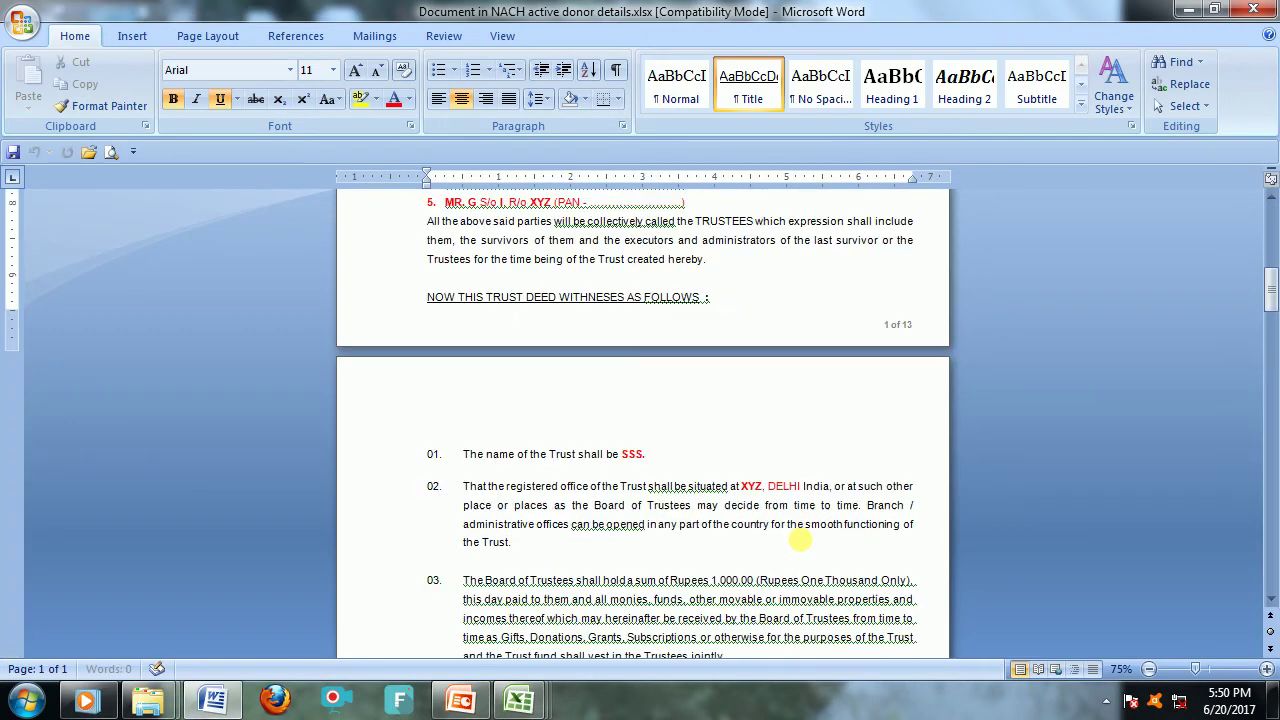
scroll(805, 542, "down", 5)
scroll(802, 541, "down", 5)
scroll(805, 543, "down", 5)
scroll(805, 543, "down", 5)
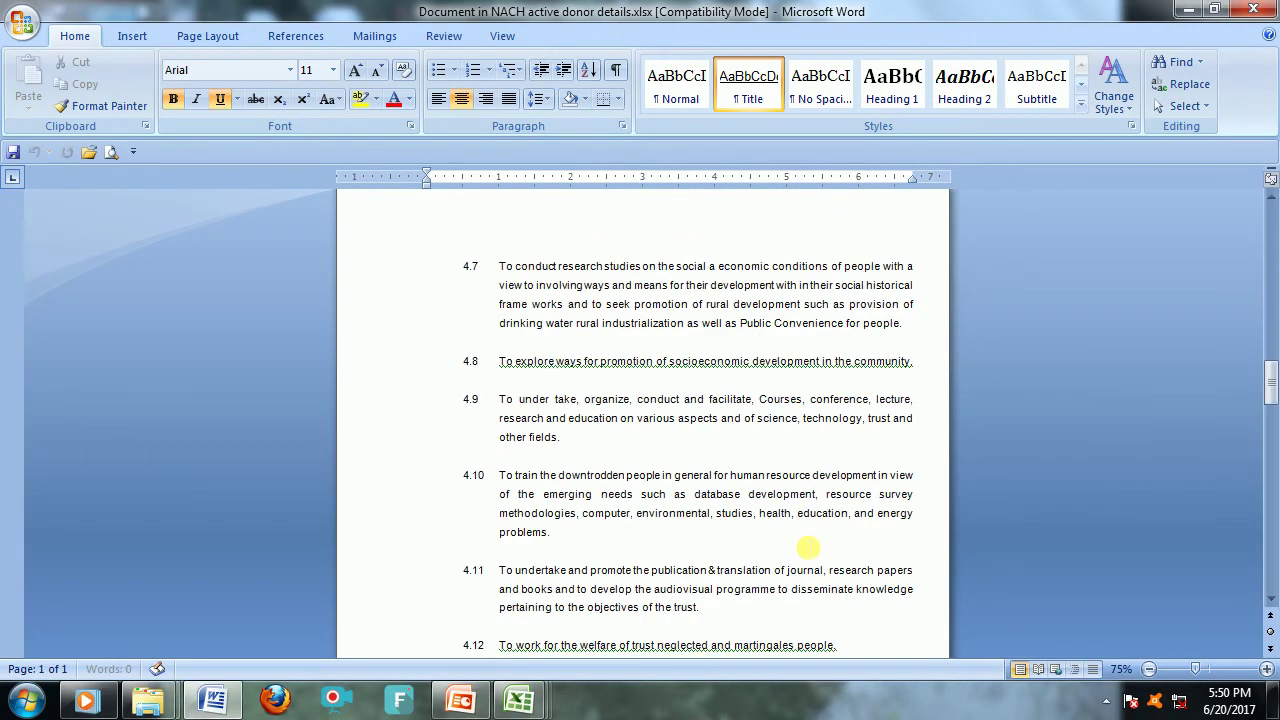
scroll(805, 545, "up", 7)
scroll(806, 548, "up", 6)
scroll(766, 476, "up", 2)
scroll(820, 320, "up", 1)
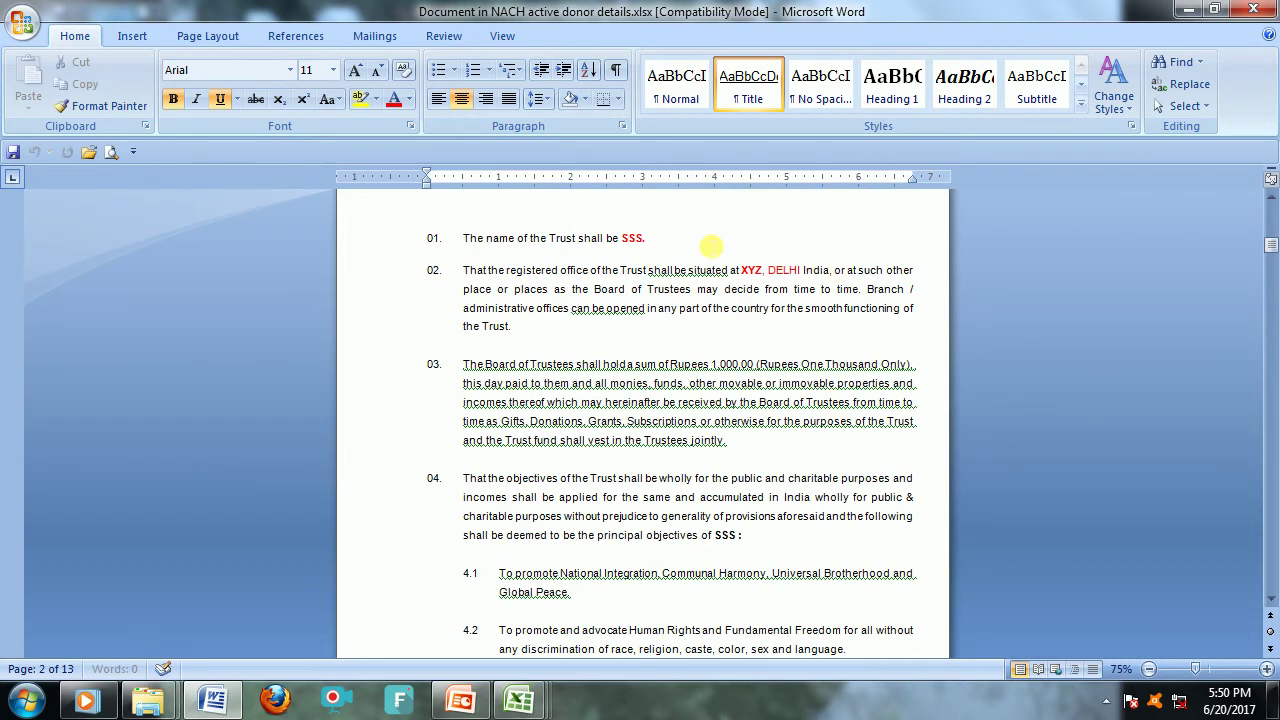
scroll(713, 260, "up", 3)
scroll(713, 290, "up", 3)
scroll(713, 290, "up", 3)
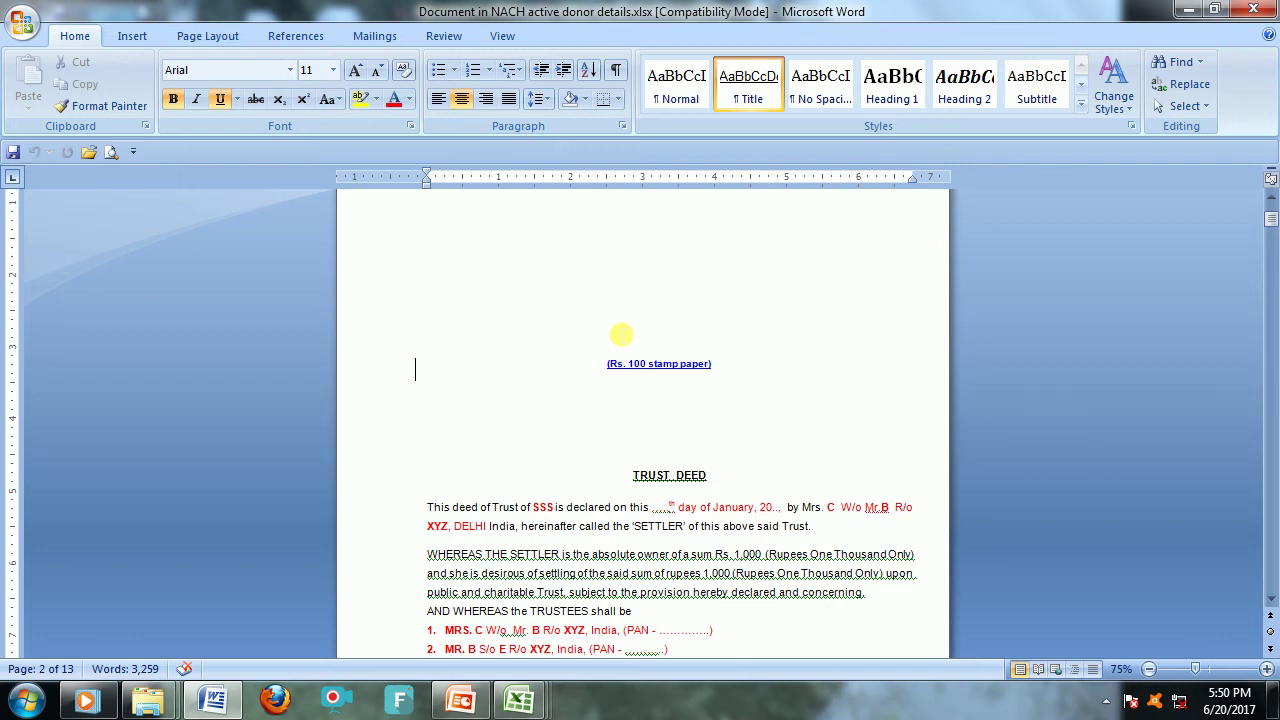
scroll(621, 334, "up", 1)
scroll(594, 311, "up", 2)
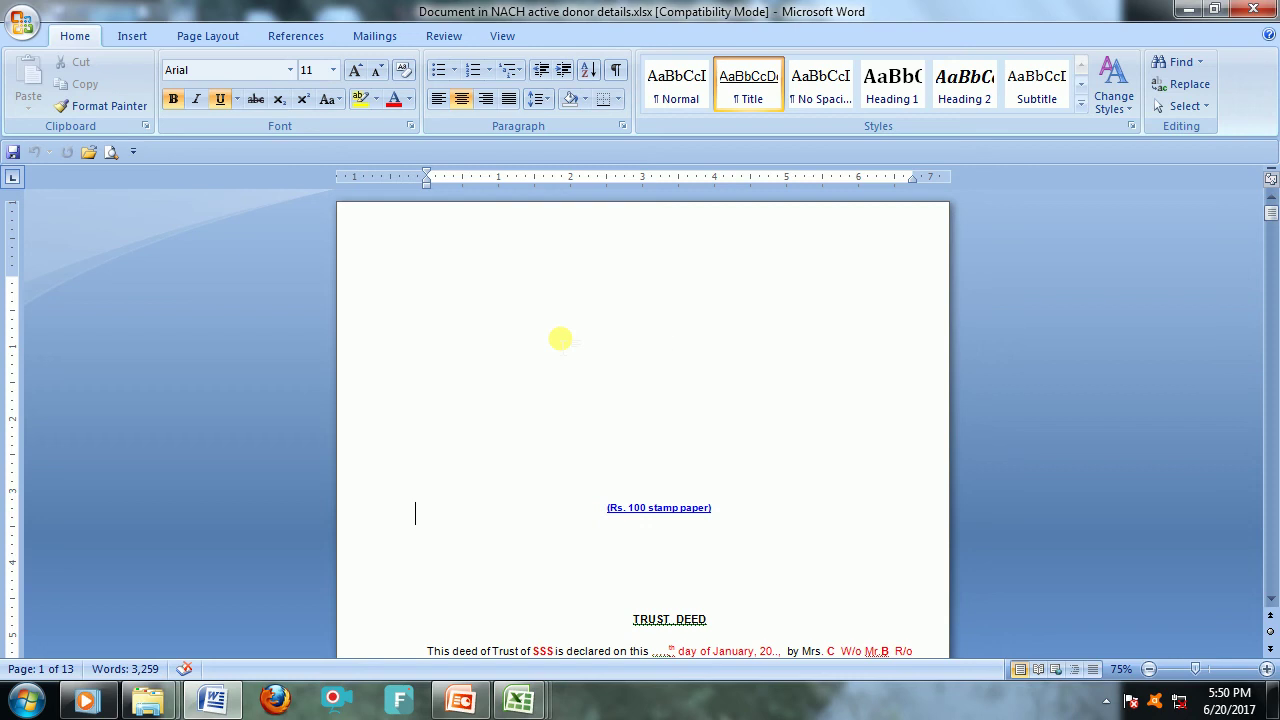
Step: Add the line 'kdichfksdfkdhkf' above the stamp-paper note and close Word
left_click(560, 338)
type("kdichfksdfkdhkf")
key("Return")
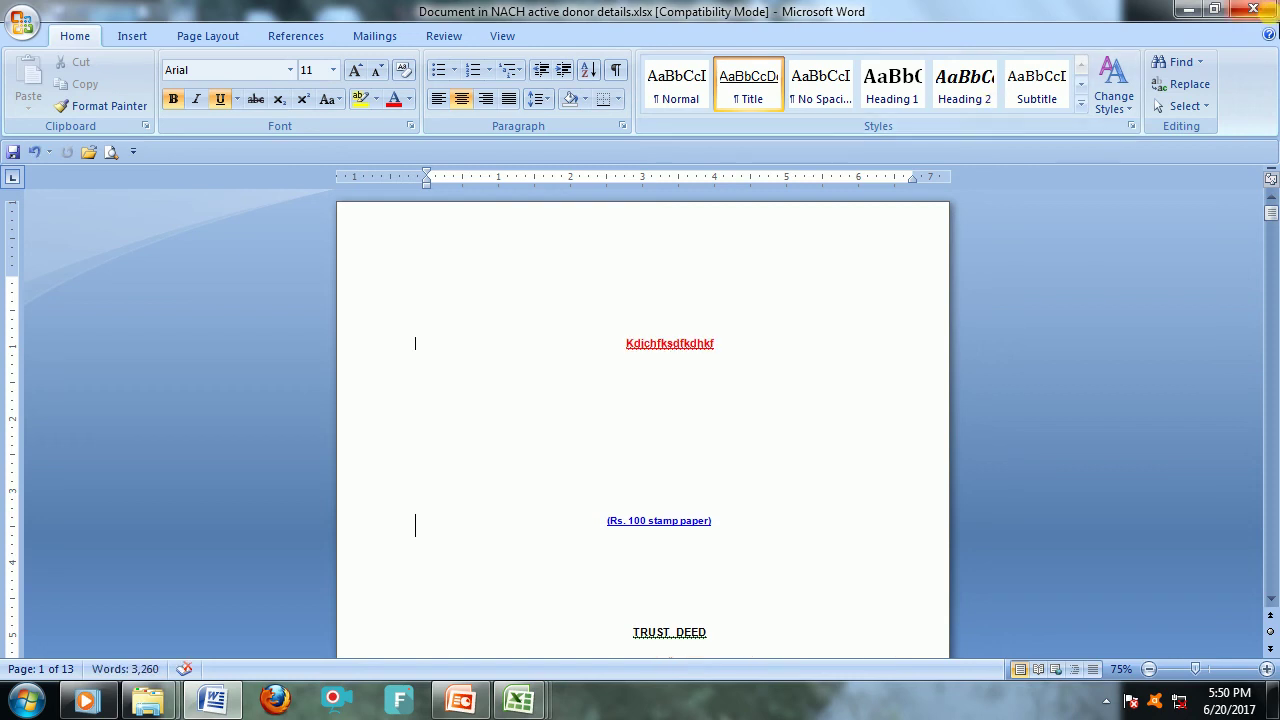
left_click(1252, 9)
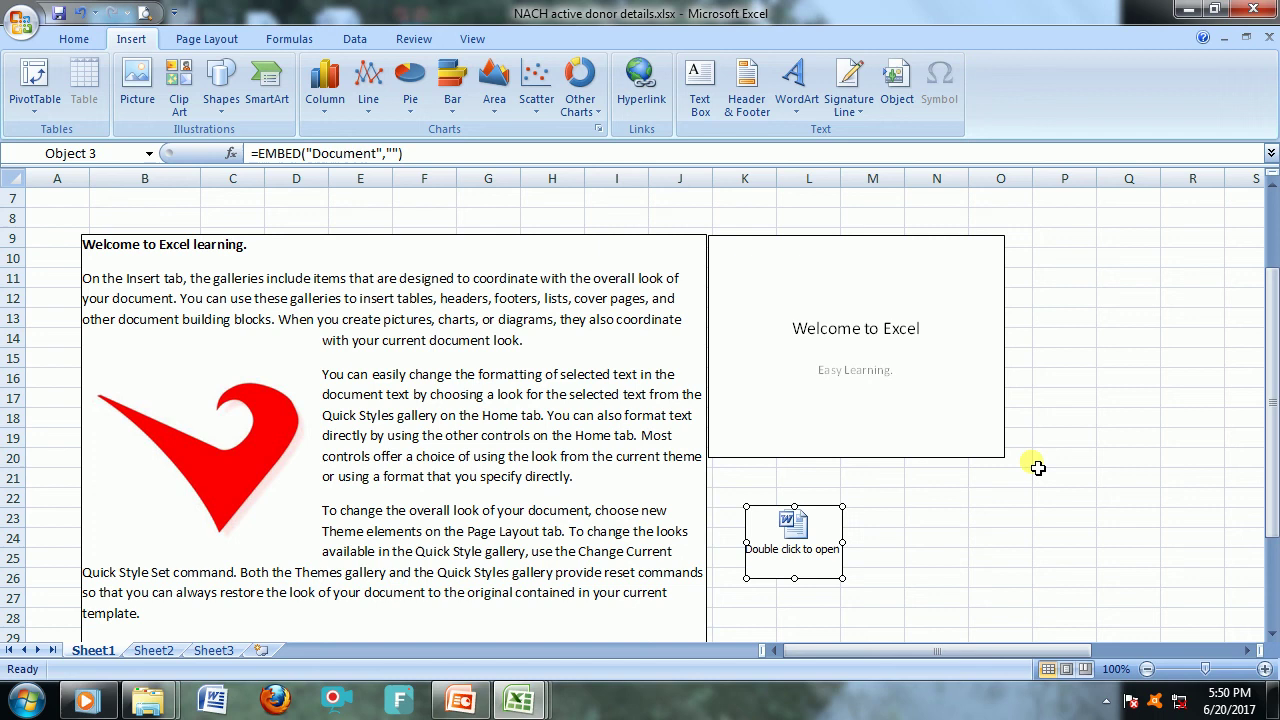
Step: Deselect the Word icon and select cell L31 for the next object
left_click(940, 538)
scroll(943, 518, "down", 1)
scroll(943, 521, "down", 2)
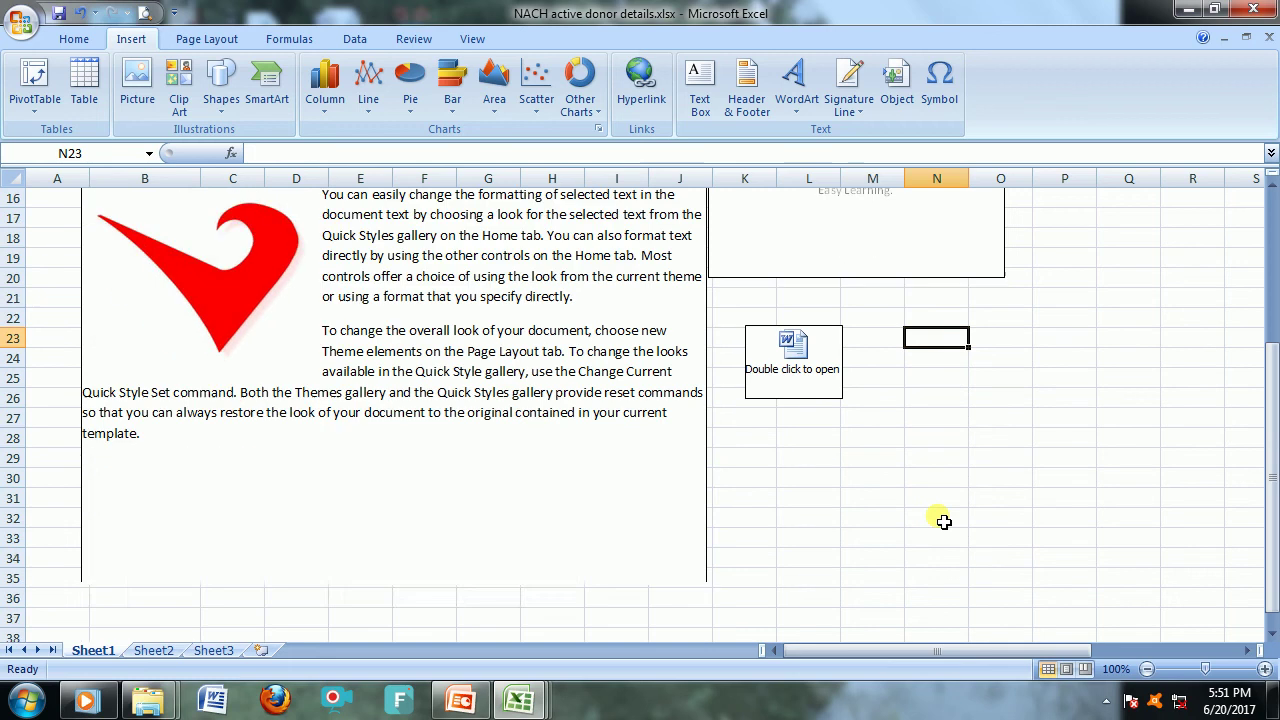
scroll(943, 520, "down", 2)
left_click(820, 380)
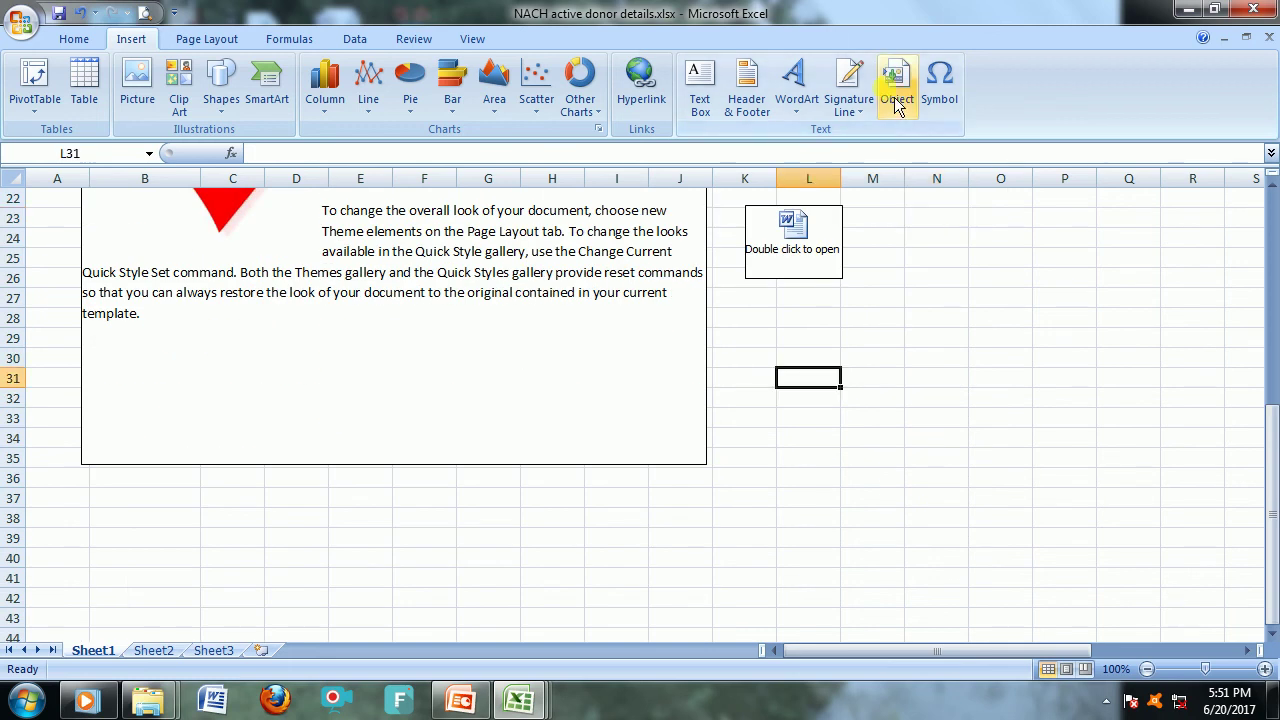
Step: Choose the Fear Files December 22 video in entertainment > fear files Zee tamil to embed
left_click(894, 97)
left_click(805, 196)
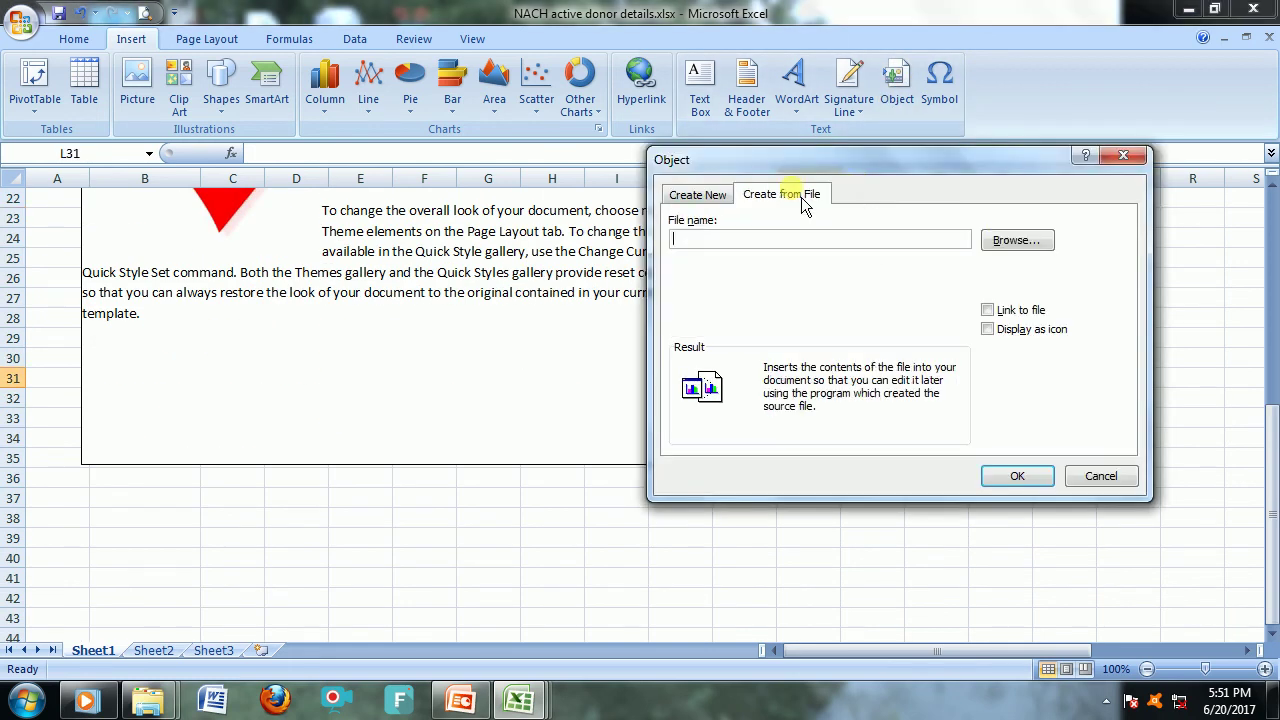
left_click(1012, 252)
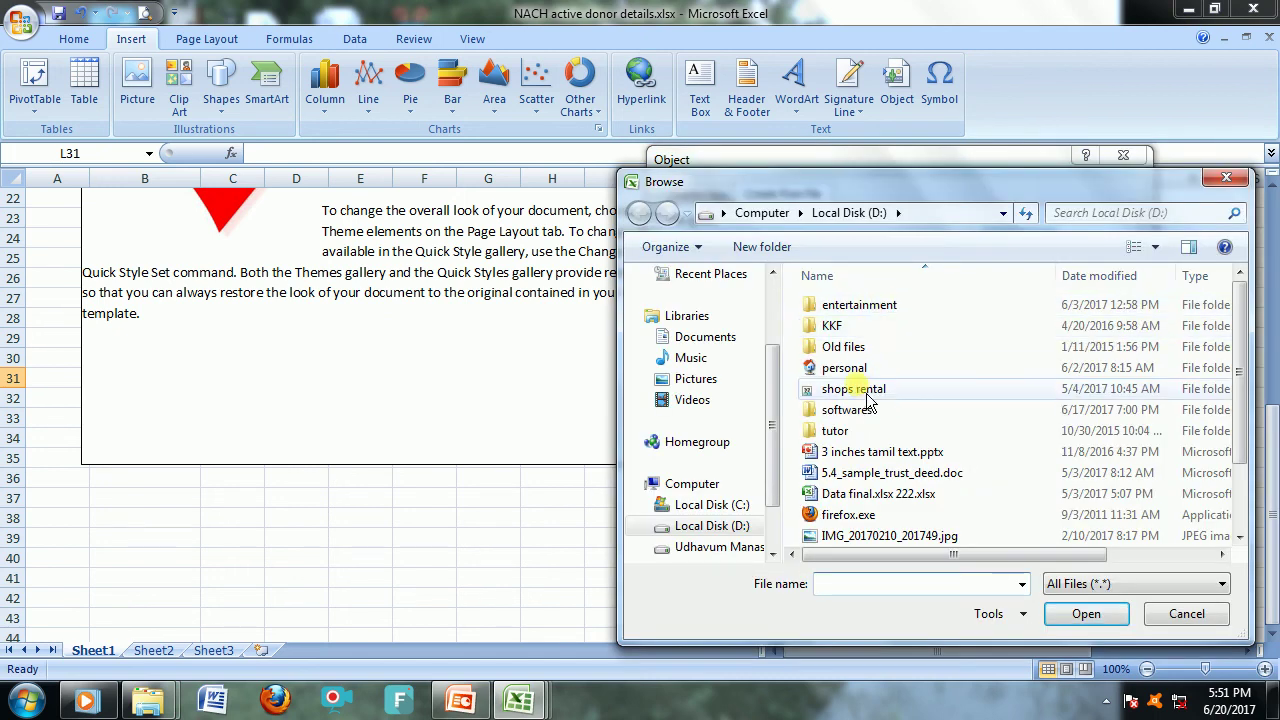
double_click(857, 304)
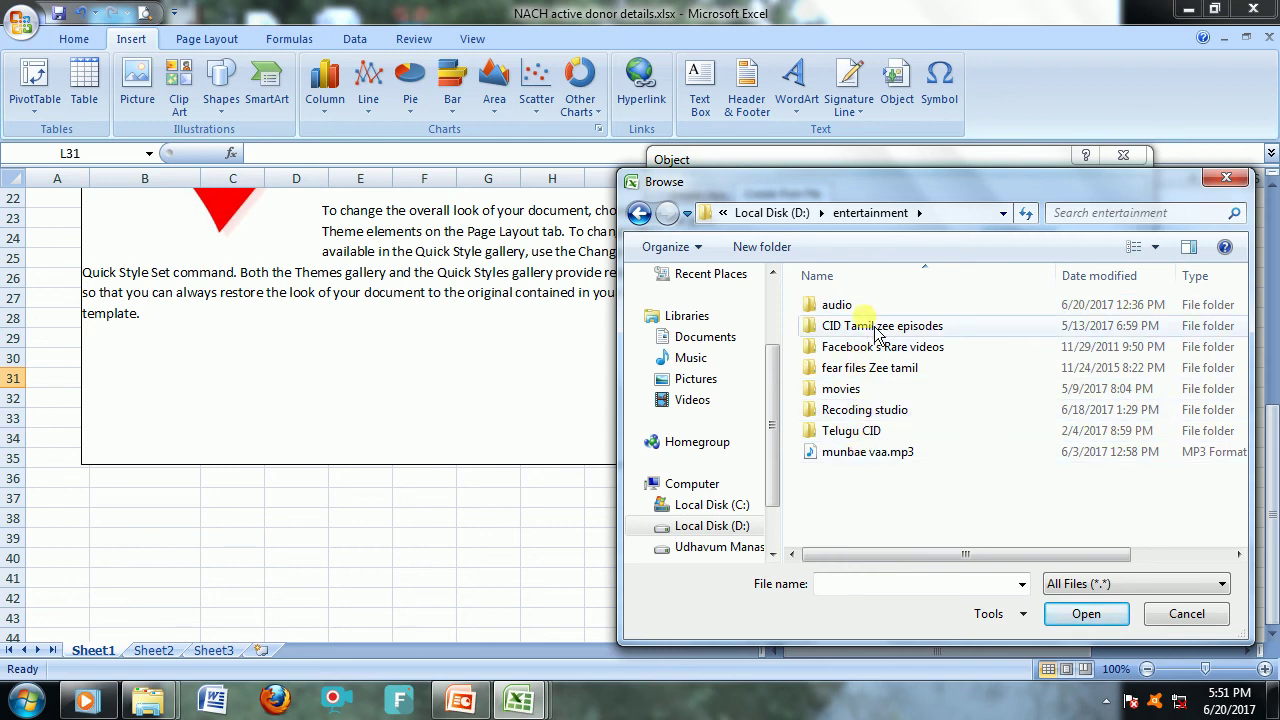
double_click(866, 366)
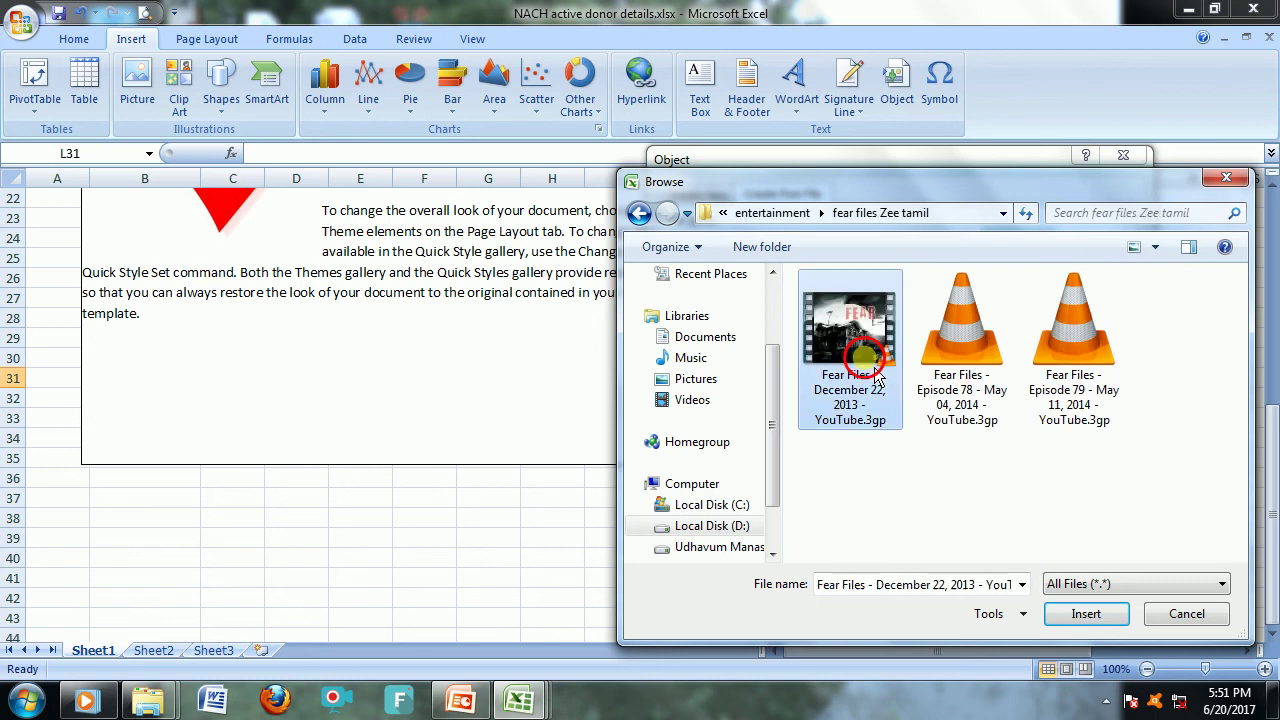
double_click(872, 372)
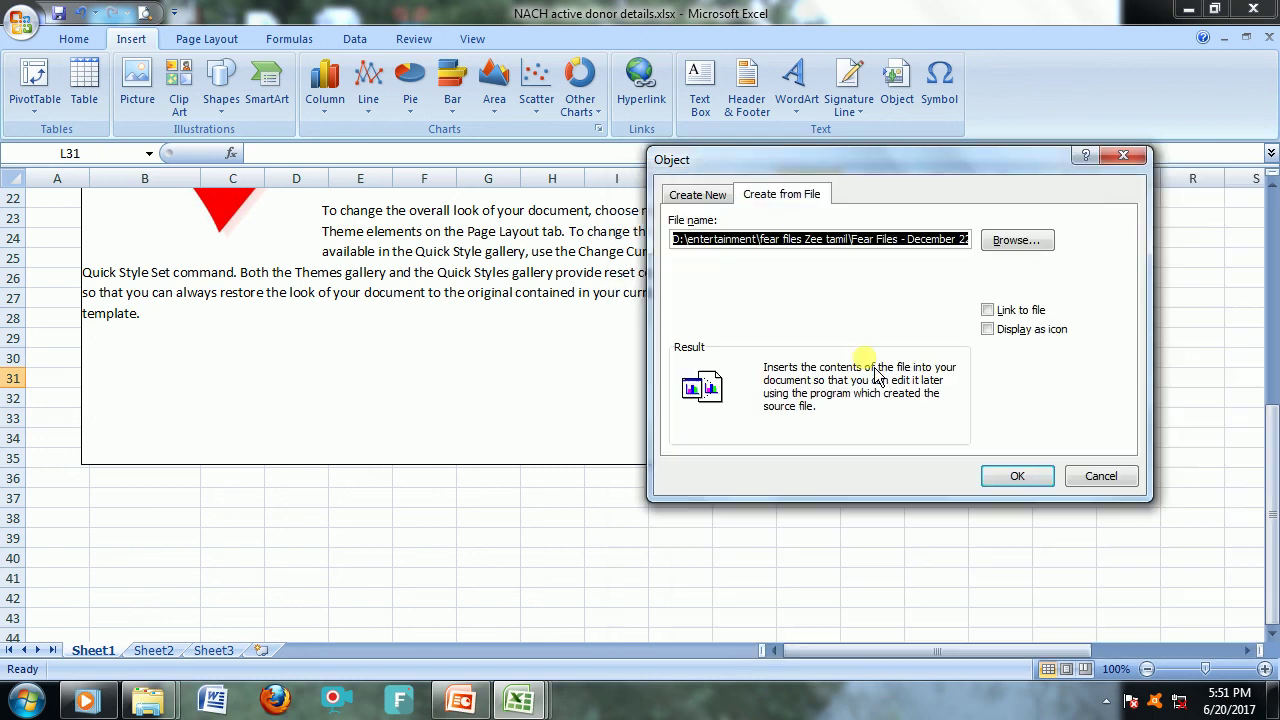
Step: Insert the chosen Fear Files video below the Word icon and deselect it
left_click(1018, 478)
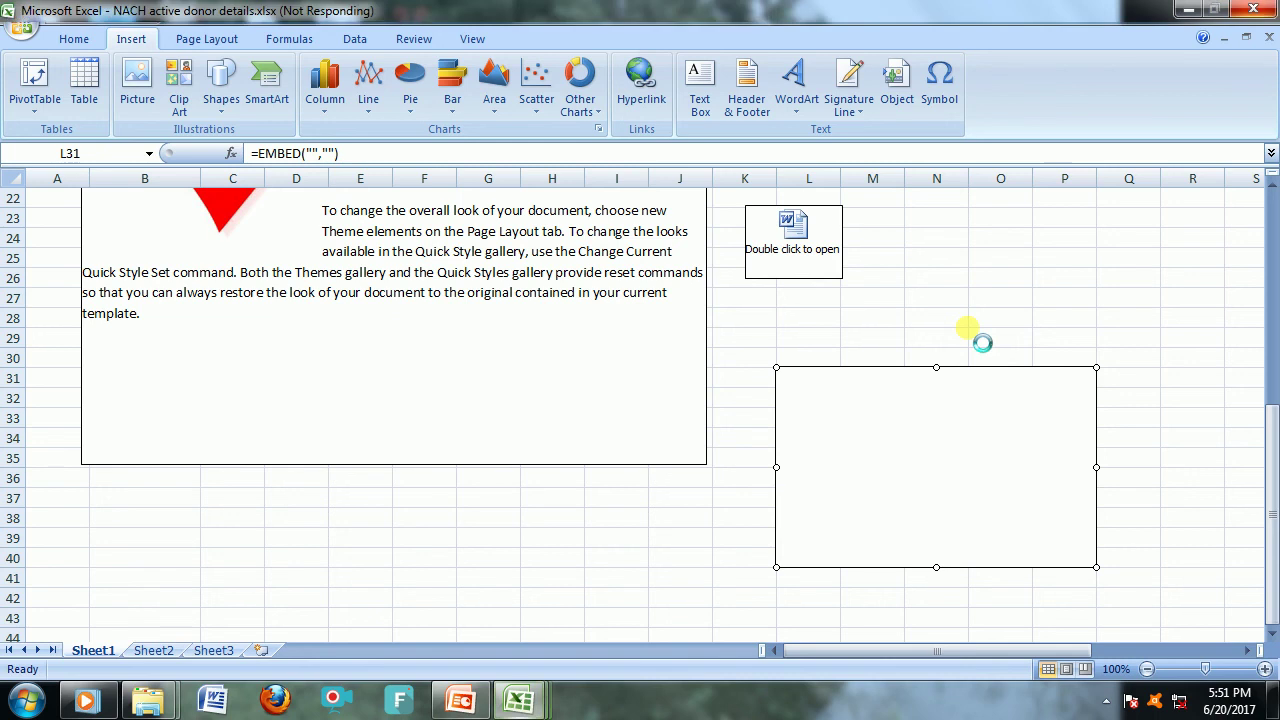
left_click(898, 496)
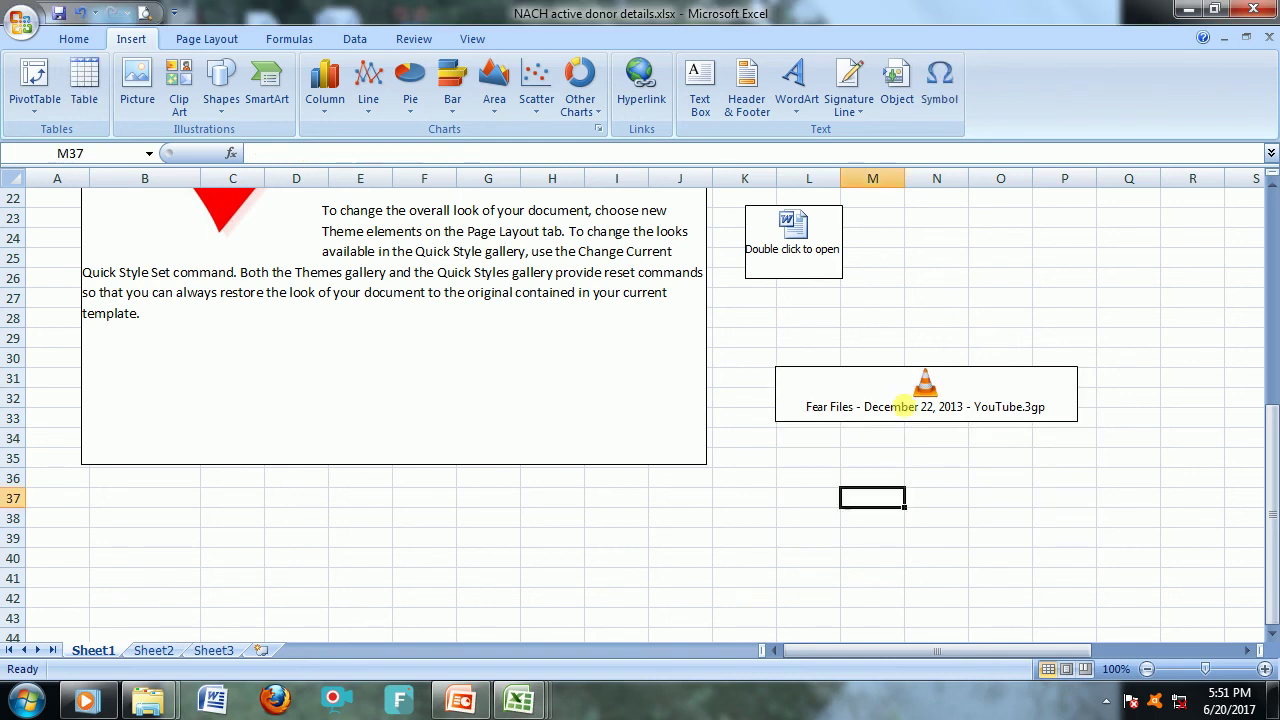